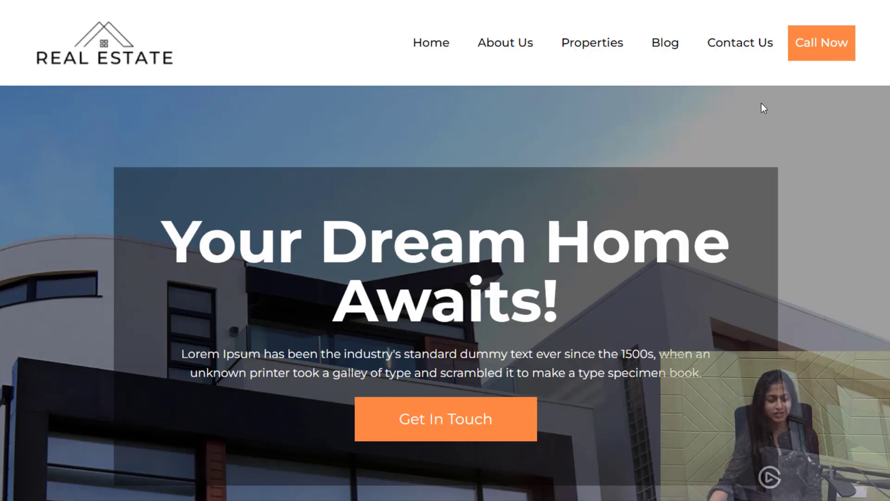
- Review the finished real estate demo page, from the hero banner through featured listings and agents to the client testimonials
{"action": "scroll", "coordinate": [761, 103], "scroll_direction": "down", "scroll_amount": 3}
{"action": "scroll", "coordinate": [761, 104], "scroll_direction": "down", "scroll_amount": 10}
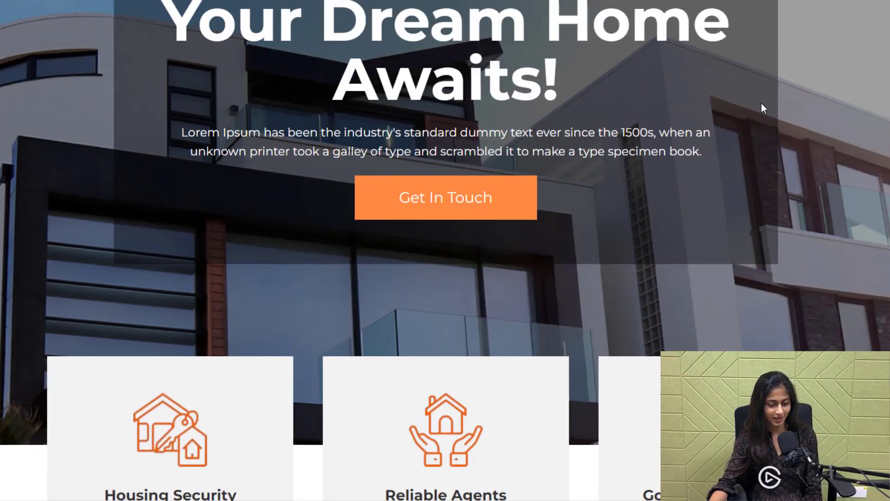
{"action": "scroll", "coordinate": [762, 103], "scroll_direction": "down", "scroll_amount": 10}
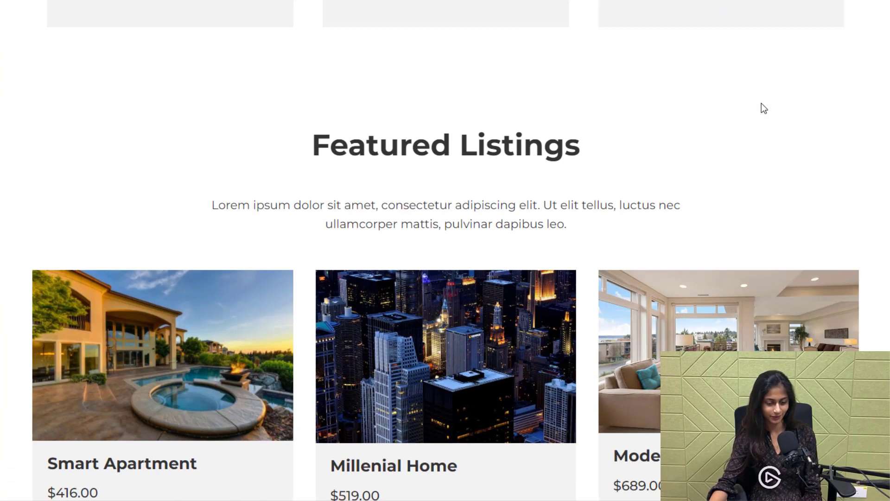
{"action": "scroll", "coordinate": [762, 103], "scroll_direction": "down", "scroll_amount": 10}
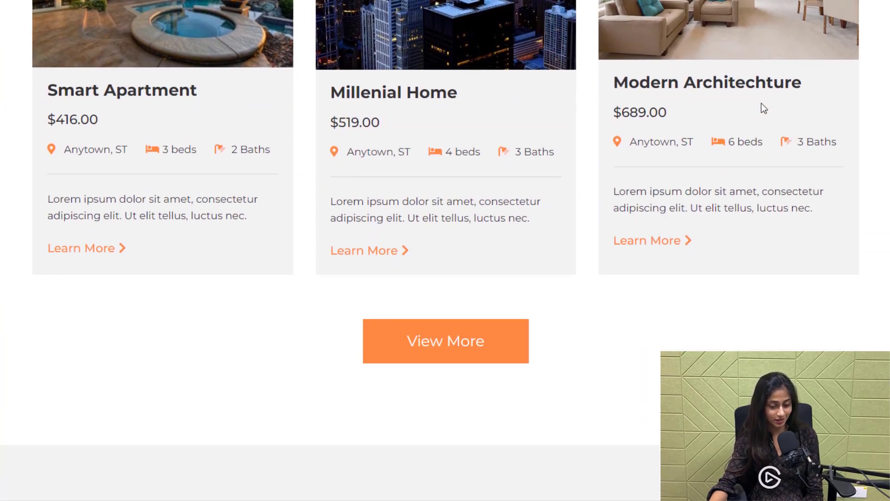
{"action": "scroll", "coordinate": [763, 108], "scroll_direction": "down", "scroll_amount": 10}
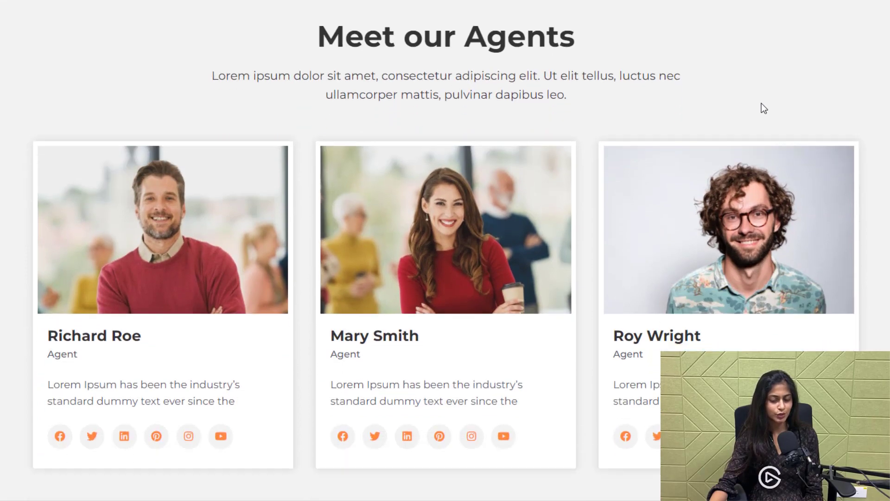
{"action": "scroll", "coordinate": [764, 110], "scroll_direction": "down", "scroll_amount": 10}
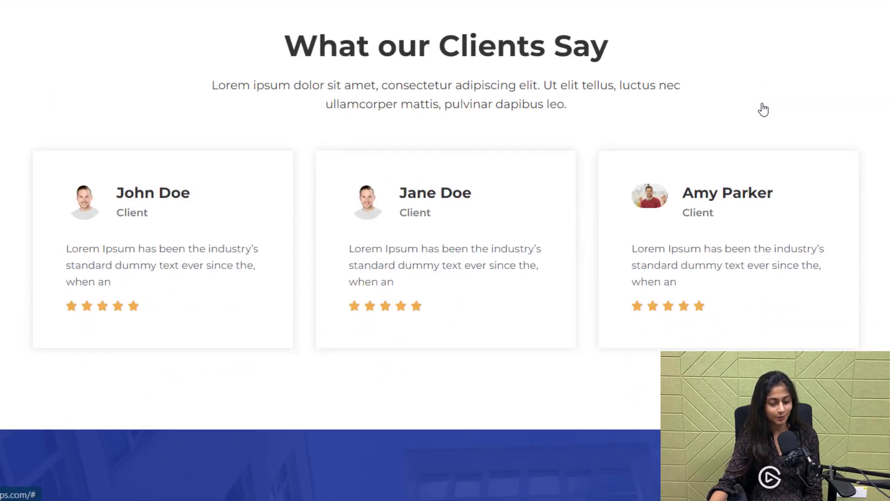
{"action": "scroll", "coordinate": [764, 107], "scroll_direction": "down", "scroll_amount": 5}
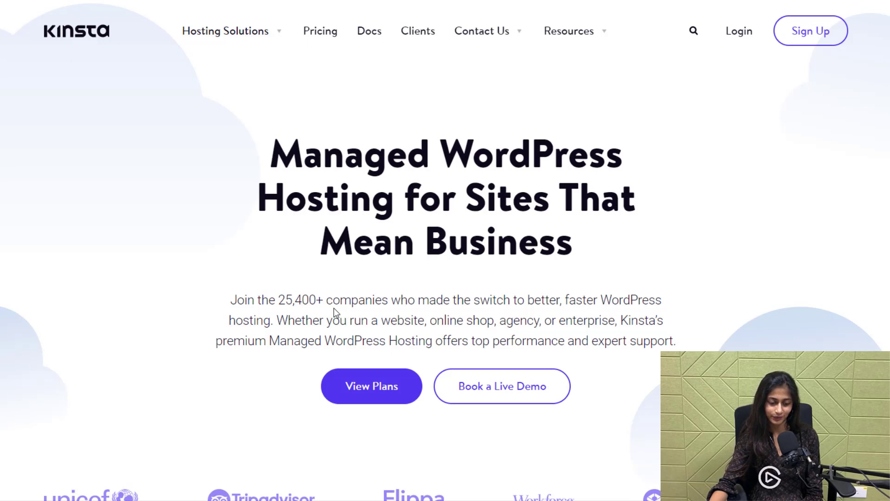
- Read Kinsta's managed WordPress hosting introduction and its list of common hosting problems
{"action": "left_click_drag", "start_coordinate": [288, 164], "coordinate": [585, 263]}
{"action": "left_click", "coordinate": [586, 261]}
{"action": "scroll", "coordinate": [589, 261], "scroll_direction": "down", "scroll_amount": 5}
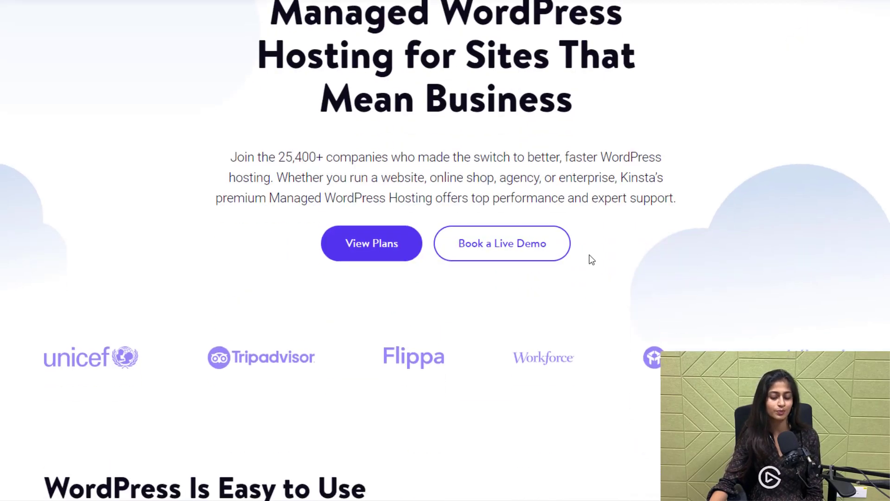
{"action": "scroll", "coordinate": [591, 259], "scroll_direction": "down", "scroll_amount": 6}
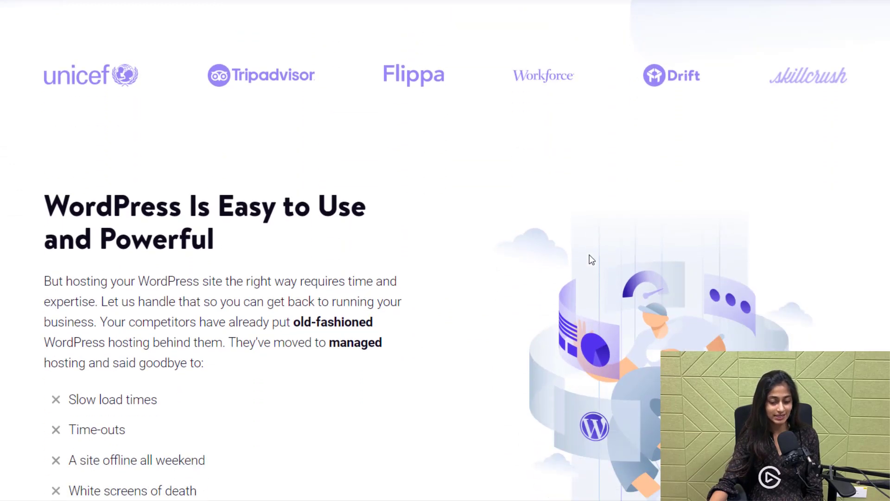
{"action": "scroll", "coordinate": [590, 258], "scroll_direction": "up", "scroll_amount": 1}
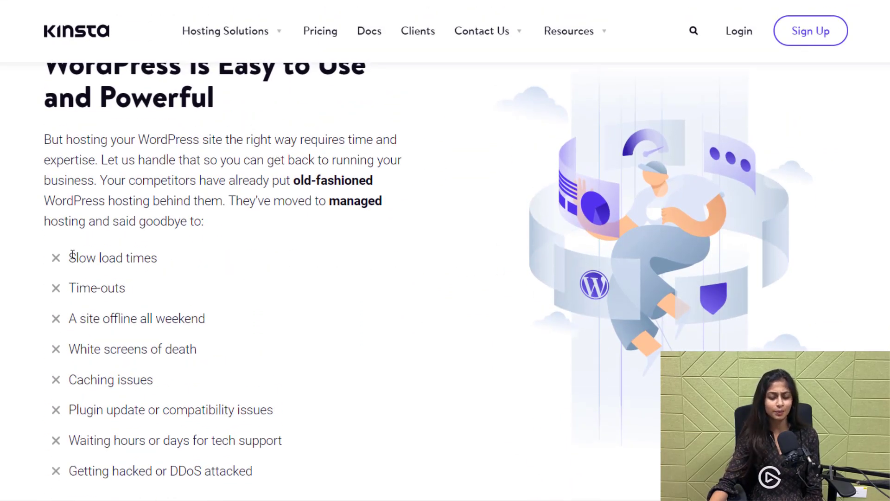
{"action": "left_click_drag", "start_coordinate": [71, 256], "coordinate": [262, 472]}
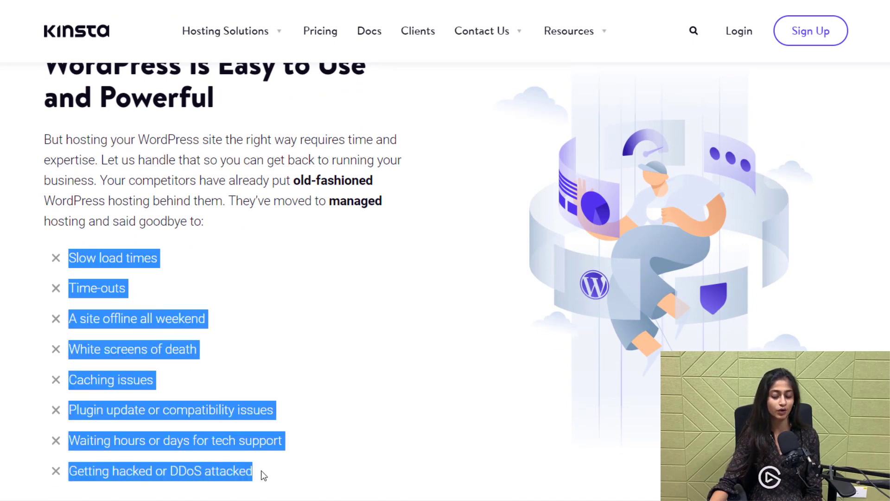
{"action": "left_click", "coordinate": [287, 461]}
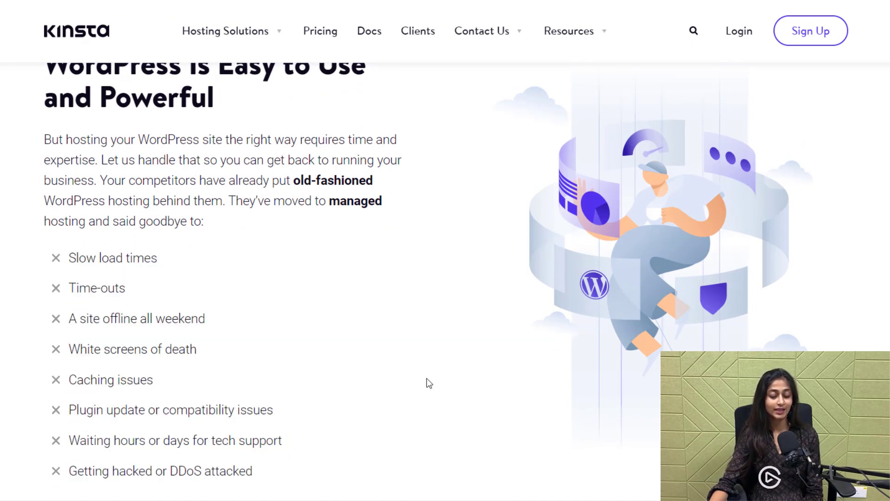
- Examine Kinsta's performance features, customer reviews, data center locations and dedicated hosting solutions
{"action": "scroll", "coordinate": [604, 290], "scroll_direction": "down", "scroll_amount": 9}
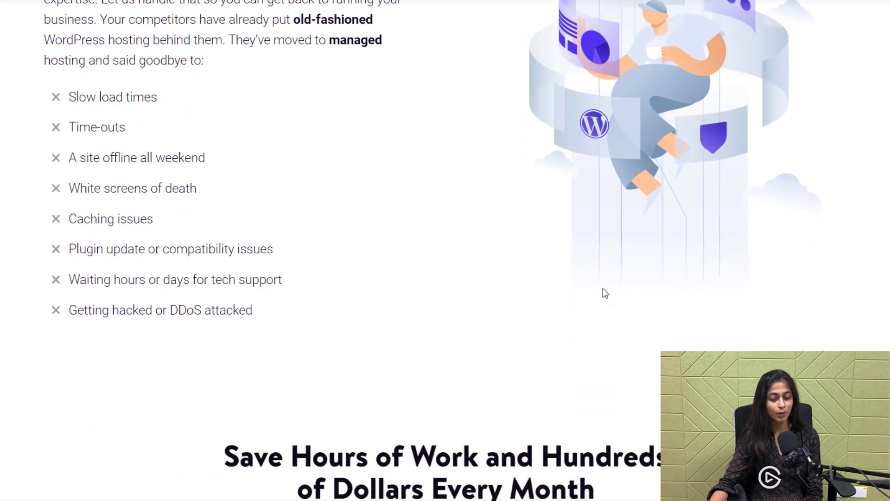
{"action": "scroll", "coordinate": [602, 288], "scroll_direction": "down", "scroll_amount": 8}
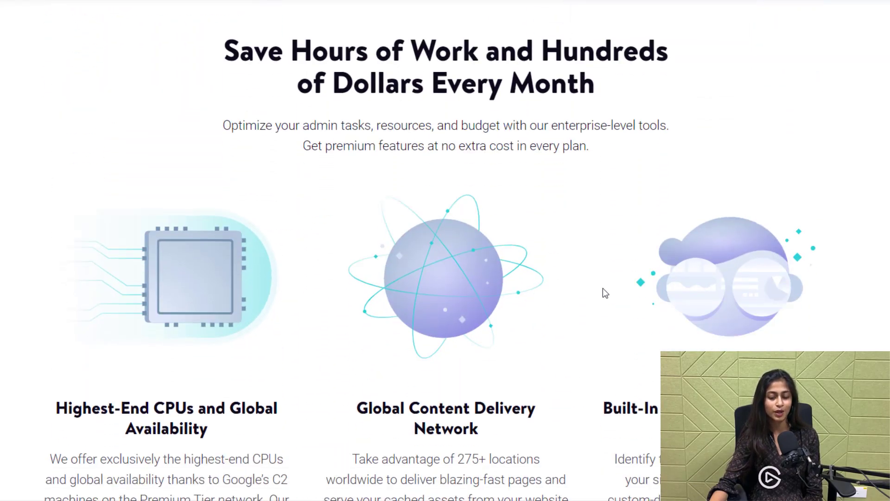
{"action": "scroll", "coordinate": [604, 292], "scroll_direction": "down", "scroll_amount": 11}
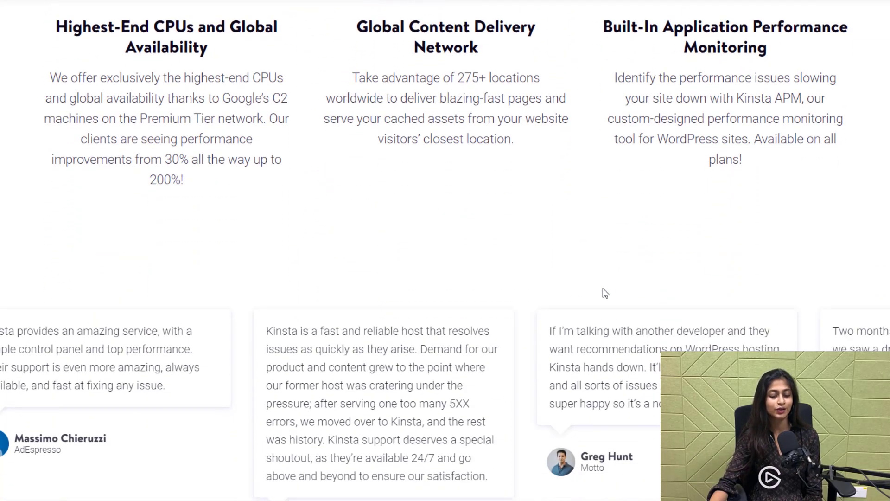
{"action": "scroll", "coordinate": [602, 288], "scroll_direction": "down", "scroll_amount": 6}
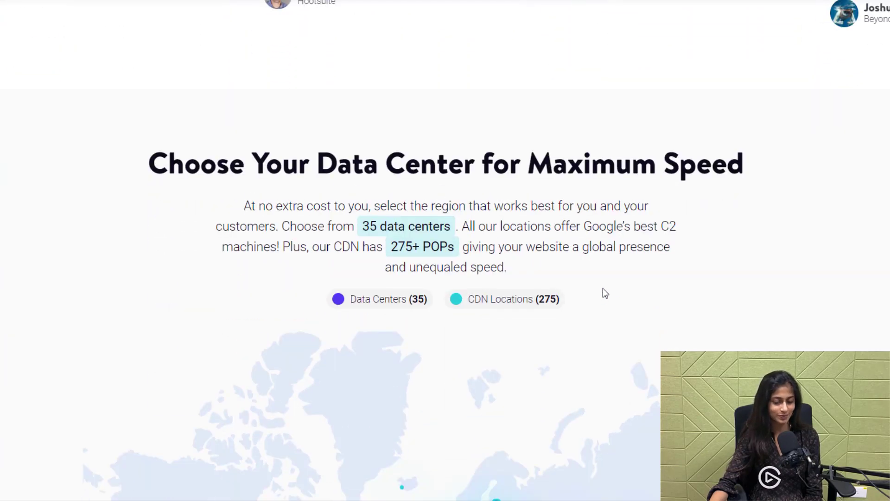
{"action": "scroll", "coordinate": [603, 288], "scroll_direction": "down", "scroll_amount": 6}
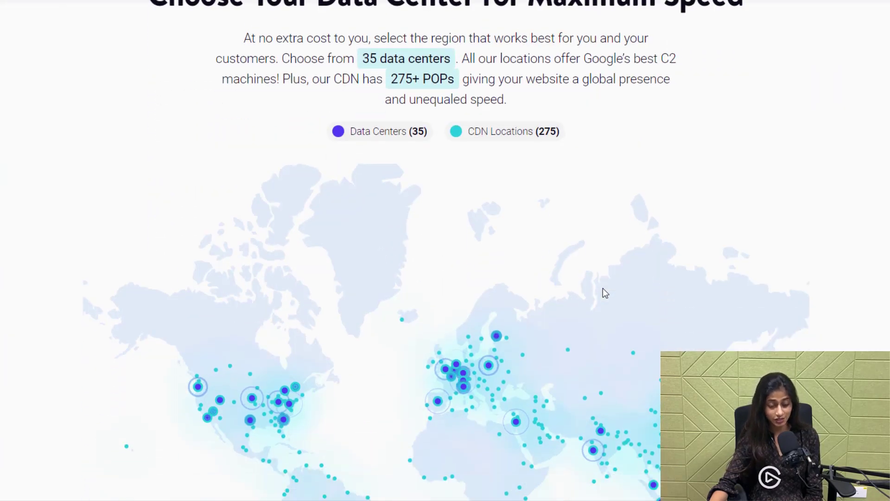
{"action": "scroll", "coordinate": [603, 288], "scroll_direction": "down", "scroll_amount": 10}
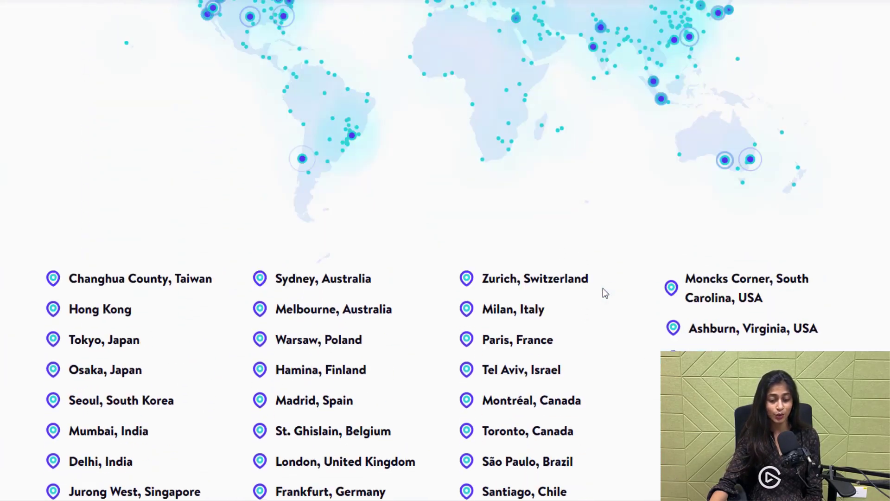
{"action": "scroll", "coordinate": [603, 288], "scroll_direction": "down", "scroll_amount": 8}
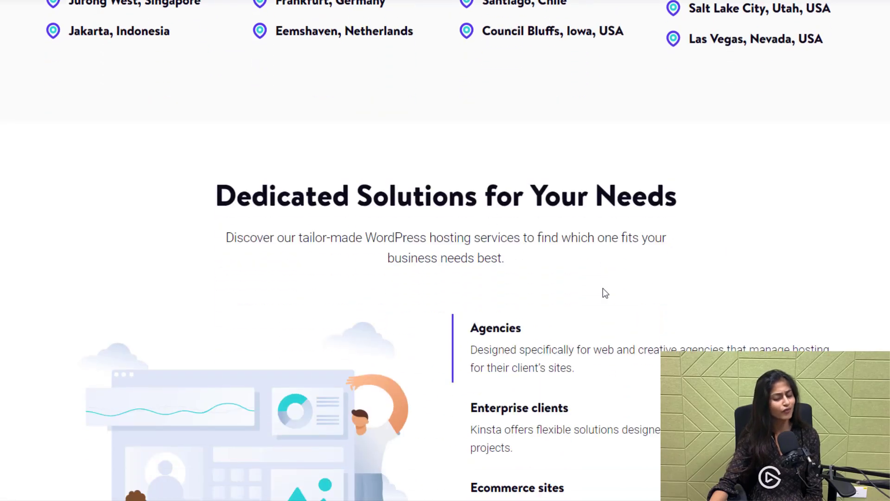
{"action": "scroll", "coordinate": [604, 293], "scroll_direction": "down", "scroll_amount": 2}
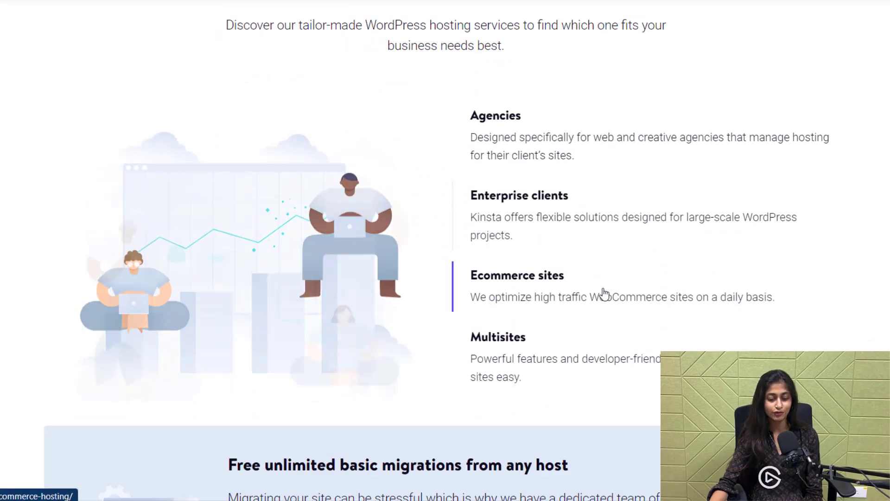
- Review Kinsta's 24/7 expert support, MyKinsta dashboard, security features and customer speed results
{"action": "scroll", "coordinate": [603, 293], "scroll_direction": "down", "scroll_amount": 6}
{"action": "scroll", "coordinate": [603, 288], "scroll_direction": "down", "scroll_amount": 8}
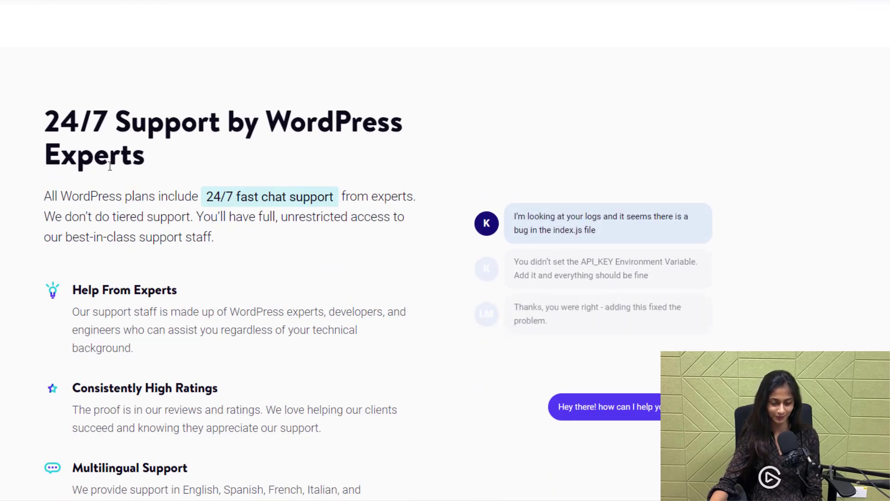
{"action": "left_click_drag", "start_coordinate": [38, 116], "coordinate": [198, 155]}
{"action": "left_click", "coordinate": [227, 155]}
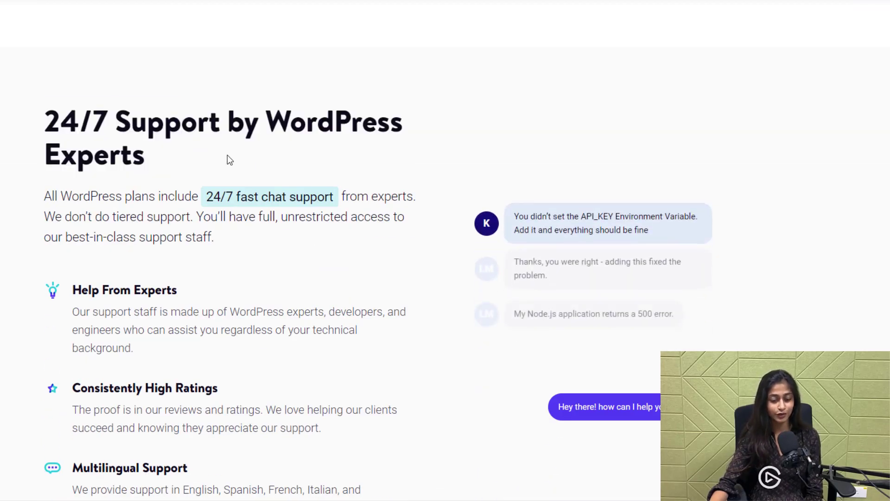
{"action": "scroll", "coordinate": [492, 198], "scroll_direction": "down", "scroll_amount": 9}
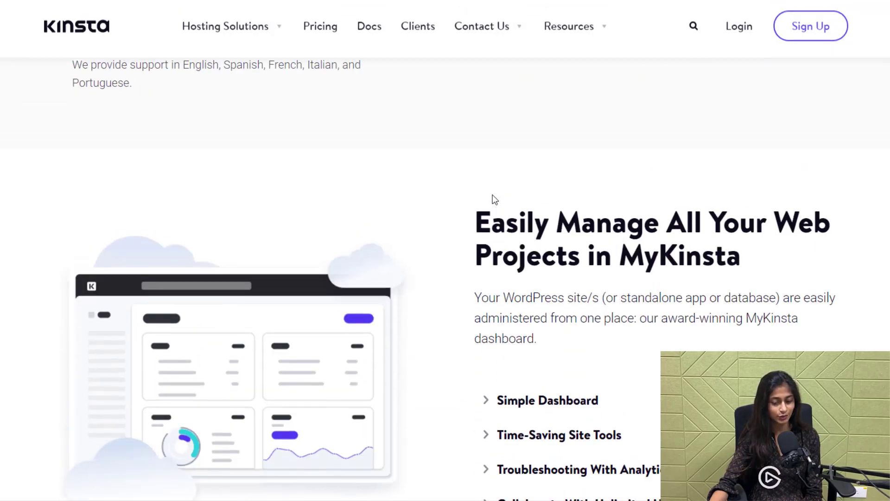
{"action": "scroll", "coordinate": [494, 200], "scroll_direction": "down", "scroll_amount": 15}
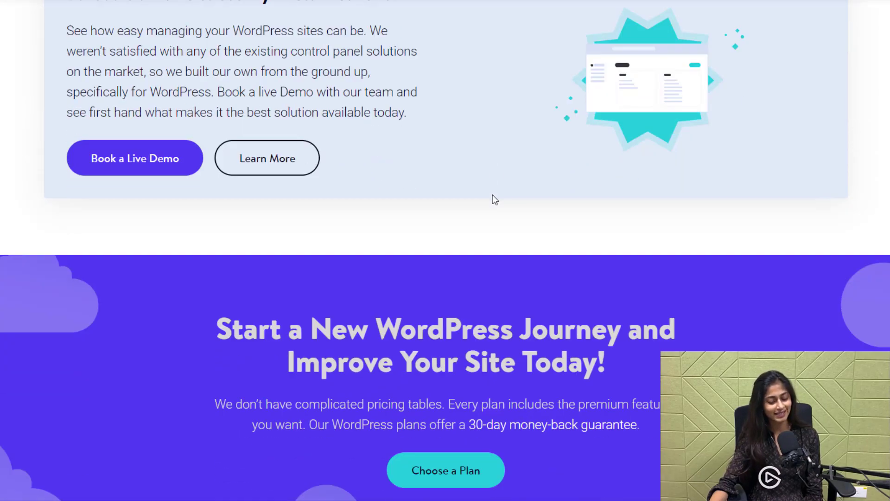
{"action": "scroll", "coordinate": [495, 199], "scroll_direction": "down", "scroll_amount": 12}
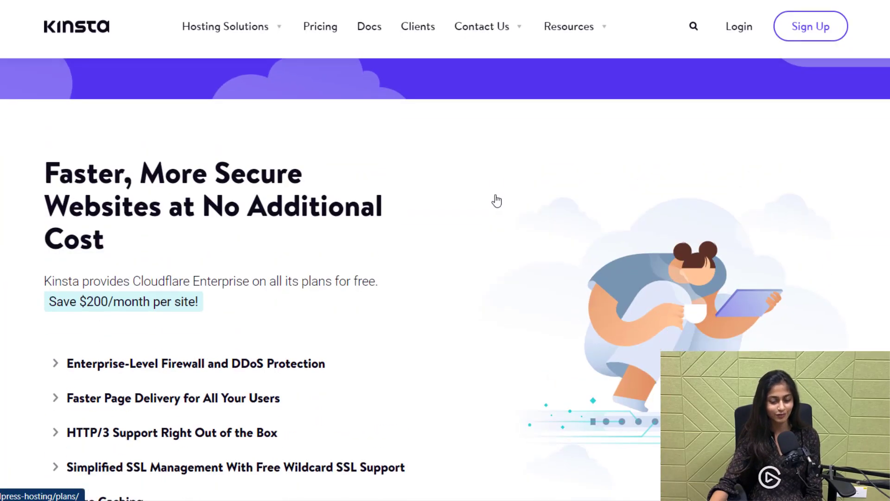
{"action": "scroll", "coordinate": [497, 201], "scroll_direction": "down", "scroll_amount": 14}
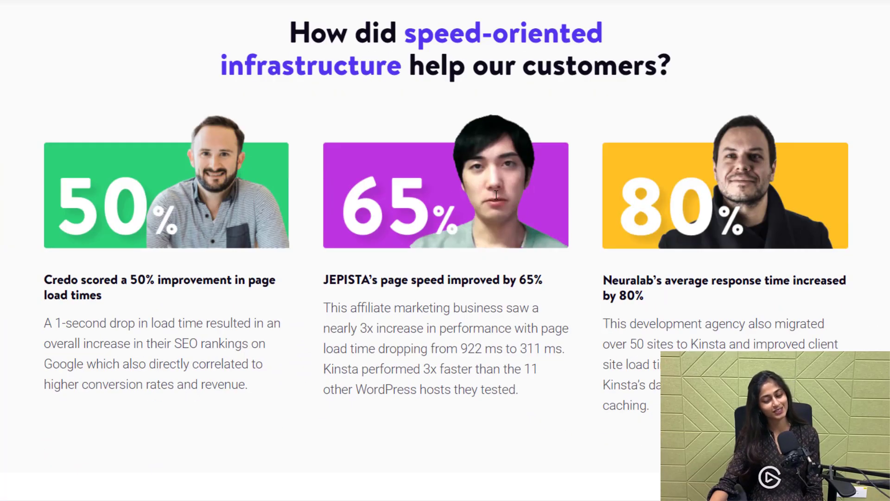
{"action": "scroll", "coordinate": [496, 194], "scroll_direction": "down", "scroll_amount": 14}
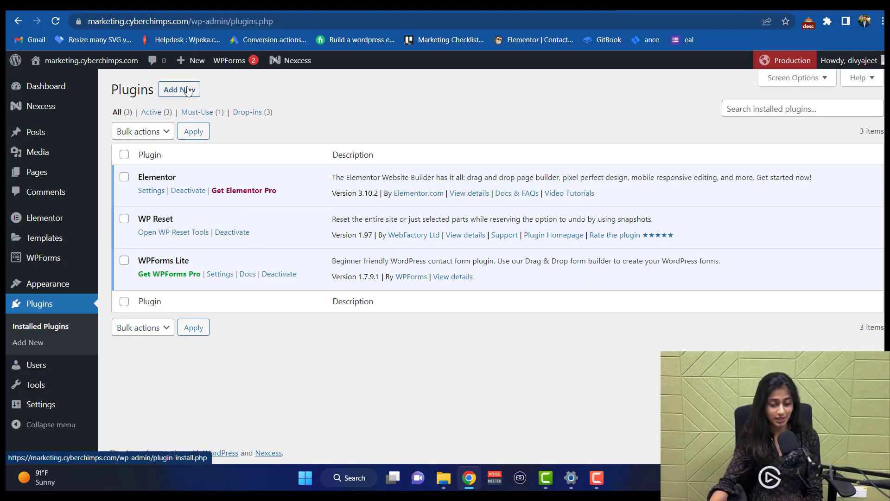
- Search for "responsive starter templates" among new plugins, and install and activate Responsive Starter Templates by CyberChimps
{"action": "left_click", "coordinate": [188, 91]}
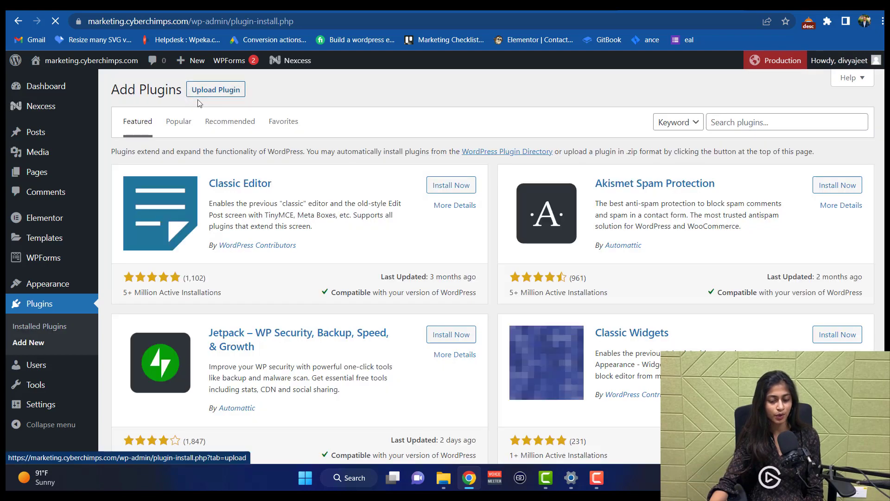
{"action": "left_click", "coordinate": [756, 124]}
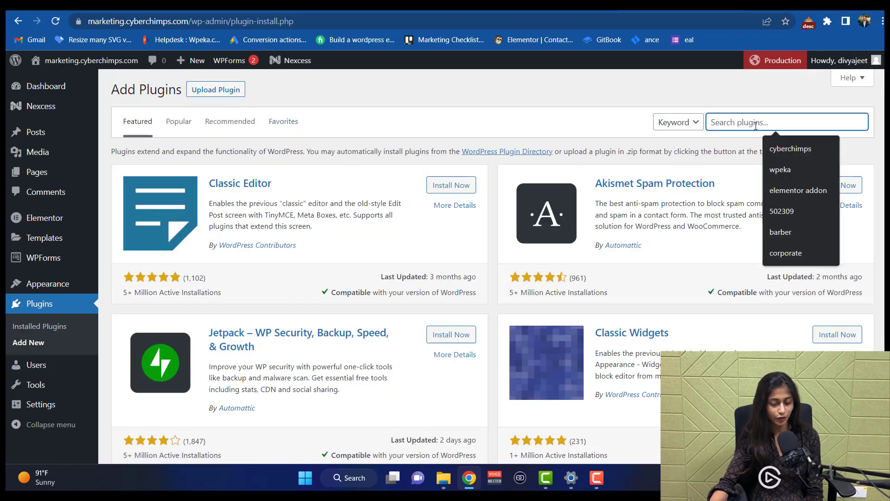
{"action": "type", "text": "respon"}
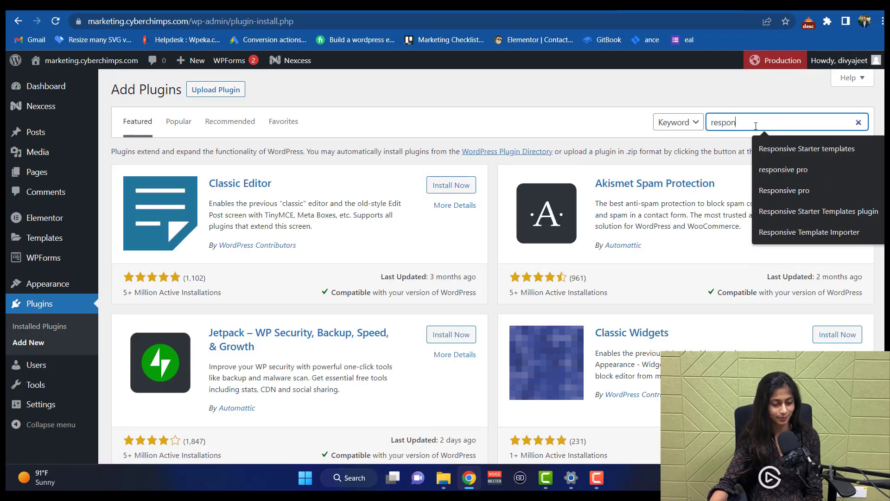
{"action": "type", "text": "sive sta"}
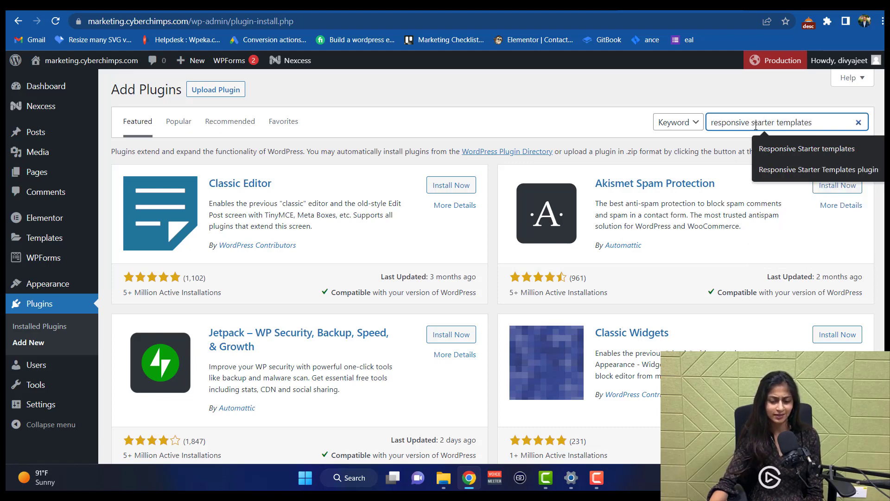
{"action": "type", "text": "rter templates"}
{"action": "key", "text": "Return"}
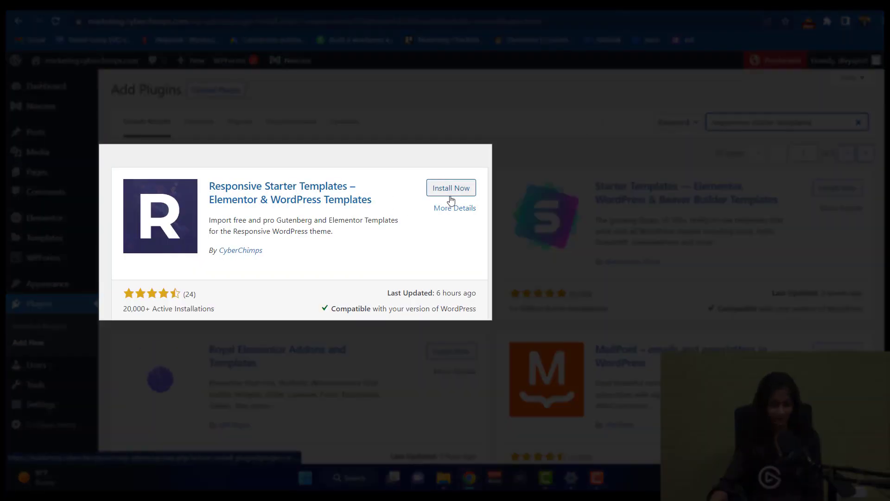
{"action": "left_click", "coordinate": [451, 194]}
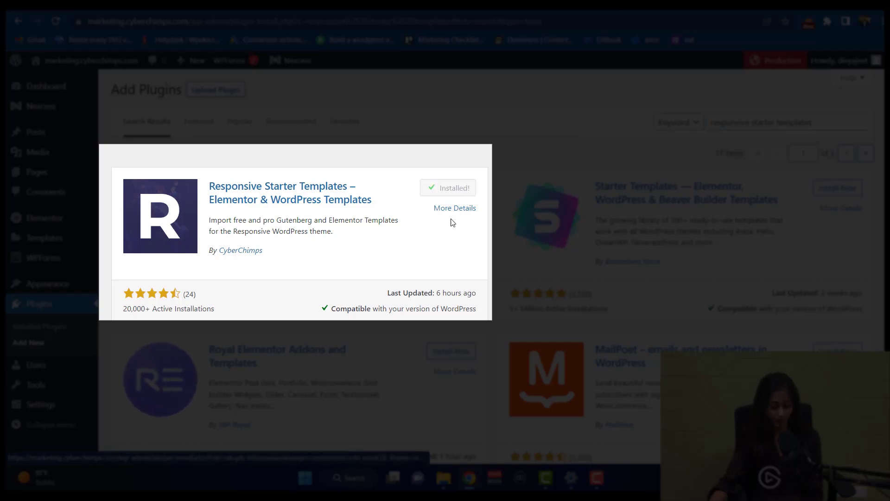
{"action": "left_click", "coordinate": [462, 196]}
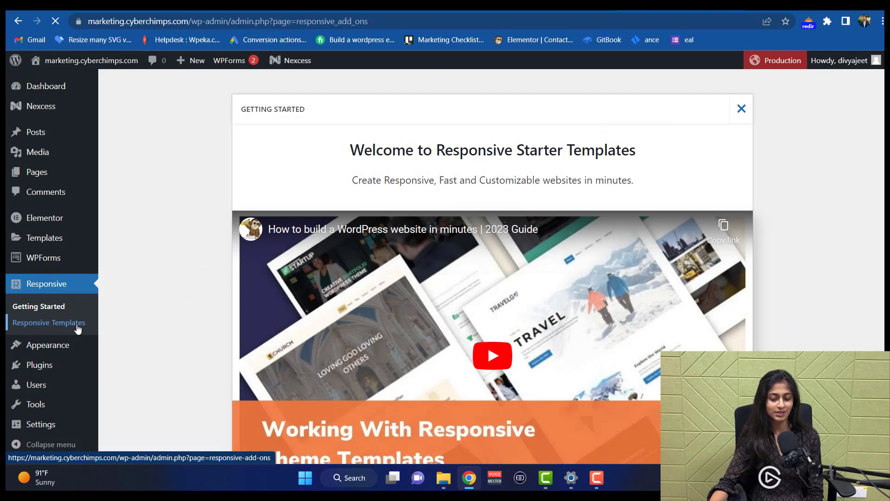
- Open the Responsive Templates library and search it for "real estate"
{"action": "left_click", "coordinate": [76, 324]}
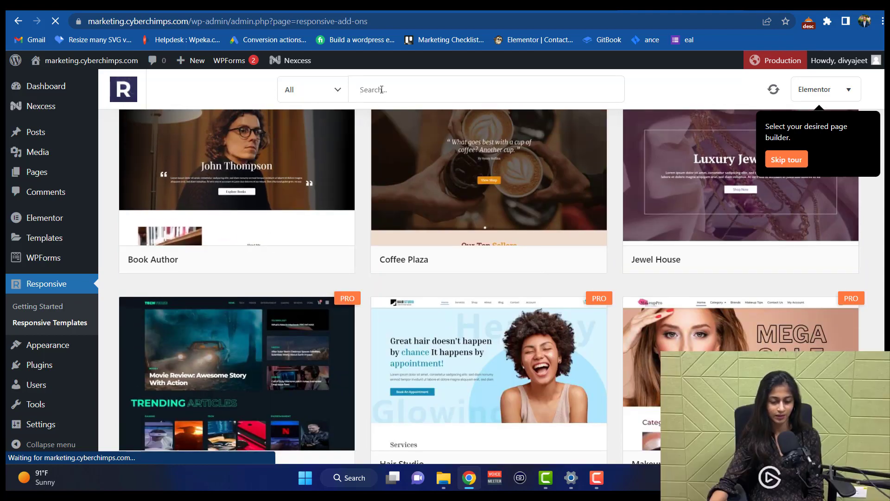
{"action": "left_click", "coordinate": [381, 89]}
{"action": "type", "text": "real estate"}
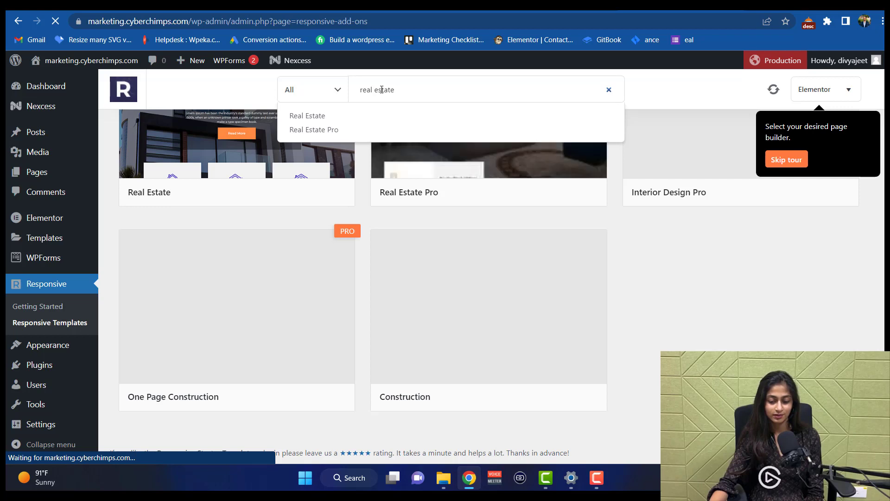
- Preview the free Real Estate template and look through its home page down to the client testimonials
{"action": "scroll", "coordinate": [389, 149], "scroll_direction": "up", "scroll_amount": 4}
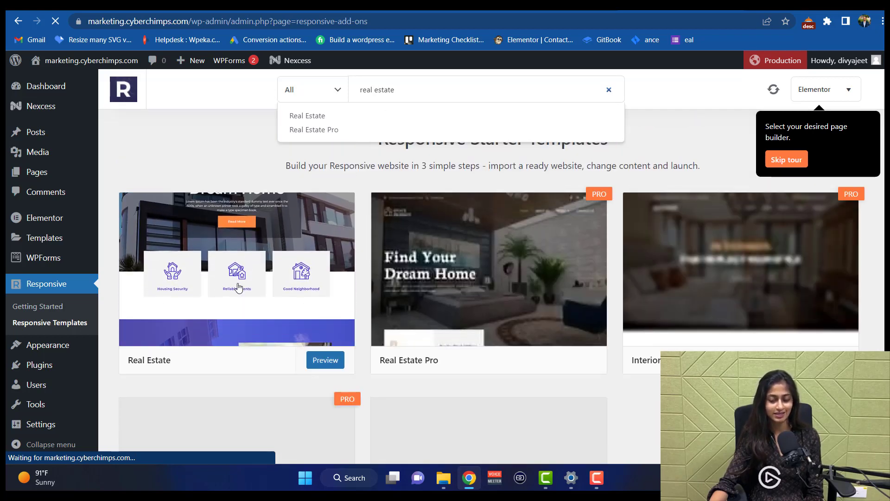
{"action": "left_click", "coordinate": [239, 288]}
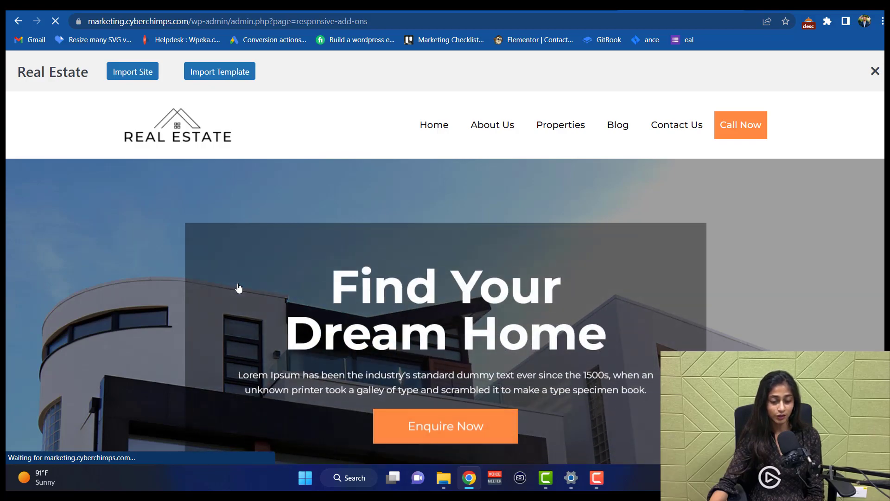
{"action": "scroll", "coordinate": [237, 286], "scroll_direction": "down", "scroll_amount": 10}
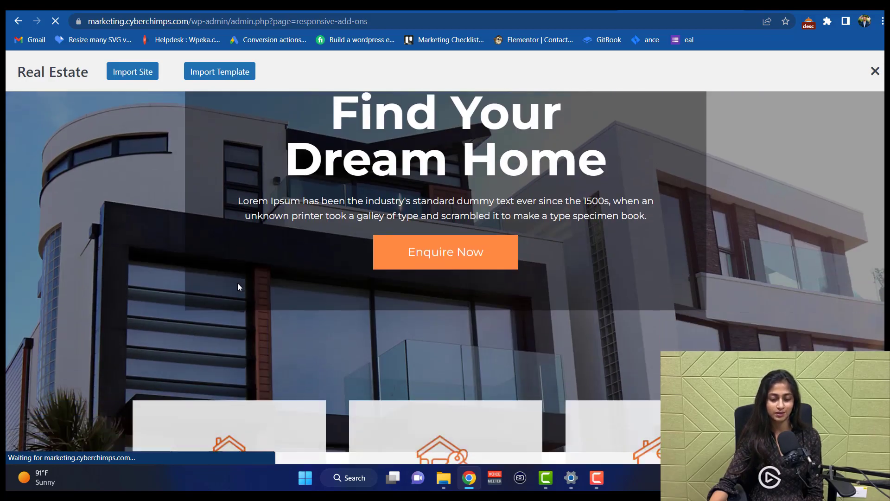
{"action": "scroll", "coordinate": [238, 286], "scroll_direction": "down", "scroll_amount": 15}
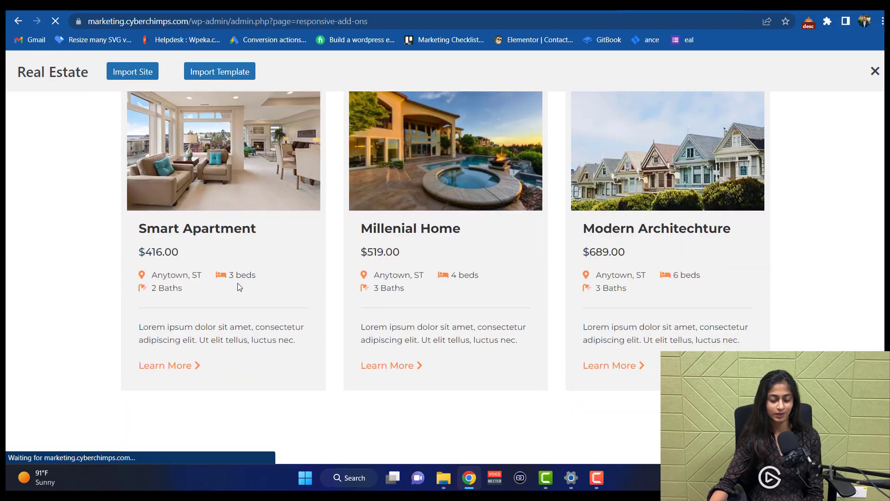
{"action": "scroll", "coordinate": [237, 287], "scroll_direction": "down", "scroll_amount": 15}
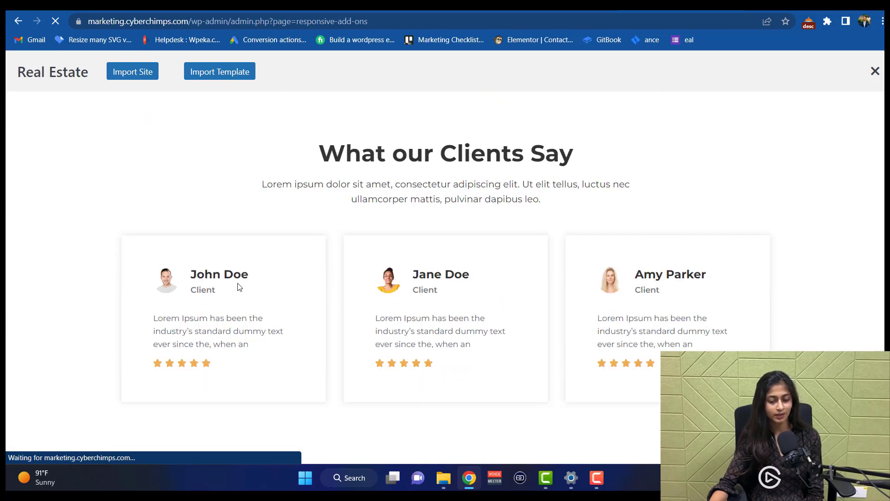
{"action": "scroll", "coordinate": [237, 287], "scroll_direction": "down", "scroll_amount": 2}
{"action": "scroll", "coordinate": [238, 287], "scroll_direction": "up", "scroll_amount": 20}
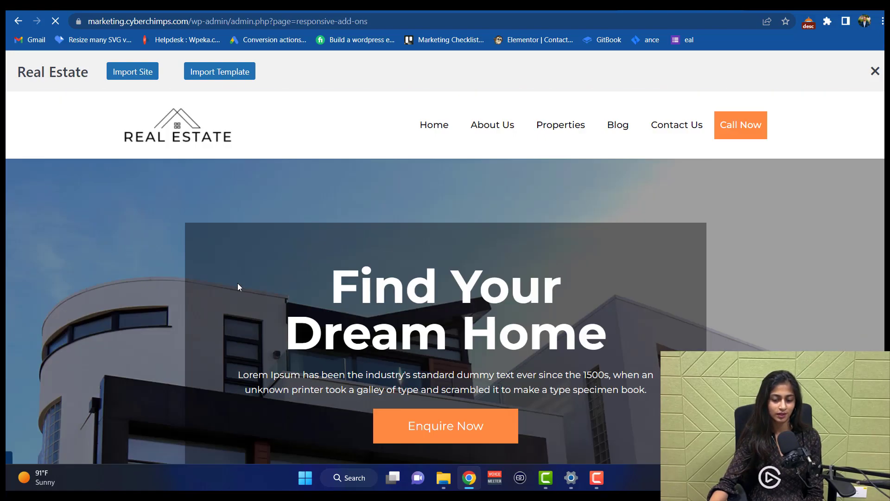
- Import the full Real Estate site with the Responsive theme installed and the previous import deleted, and launch the site
{"action": "left_click", "coordinate": [143, 76]}
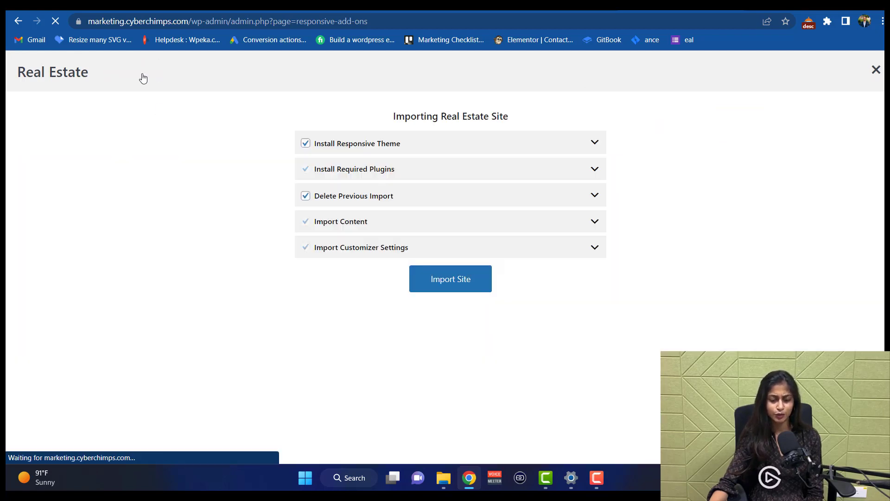
{"action": "left_click", "coordinate": [461, 276]}
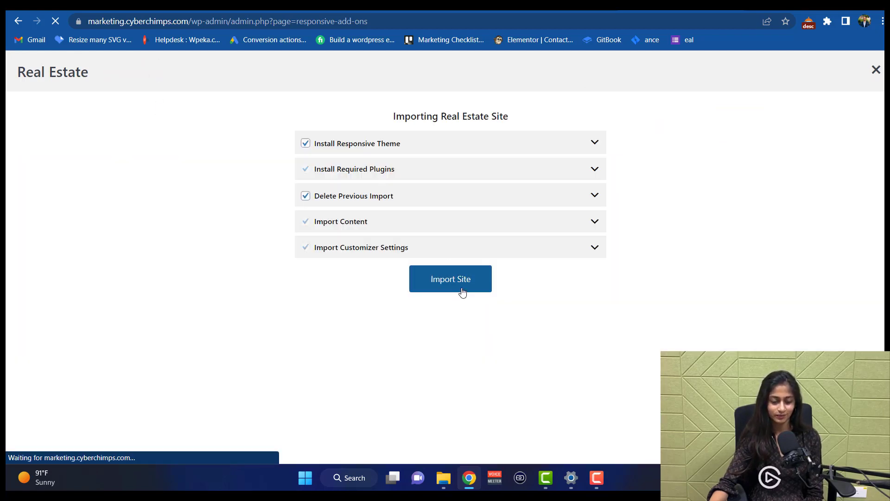
{"action": "left_click", "coordinate": [463, 288]}
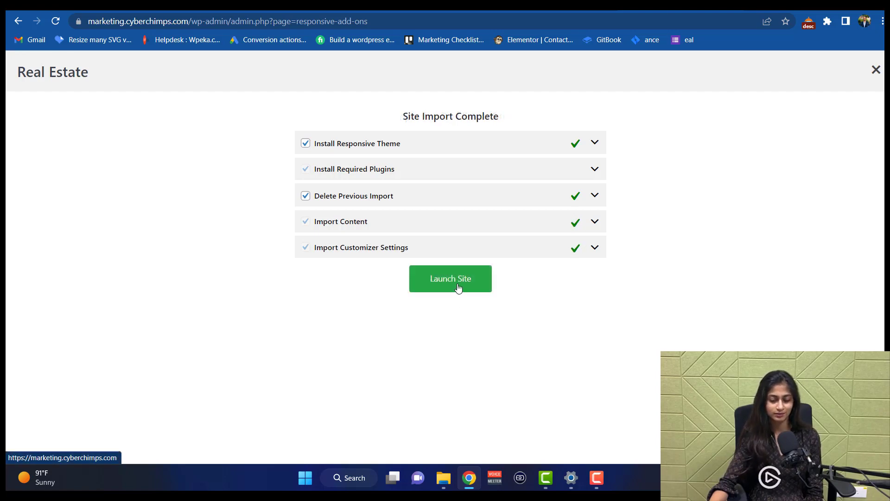
{"action": "left_click", "coordinate": [460, 285]}
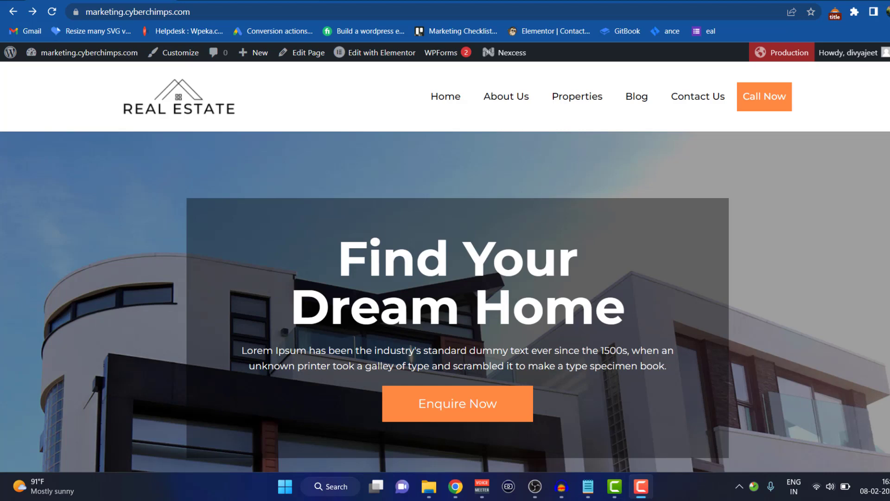
- Edit the home page with Elementor and change the hero heading to "Your Dream Home Awaits!"
{"action": "left_click", "coordinate": [365, 54]}
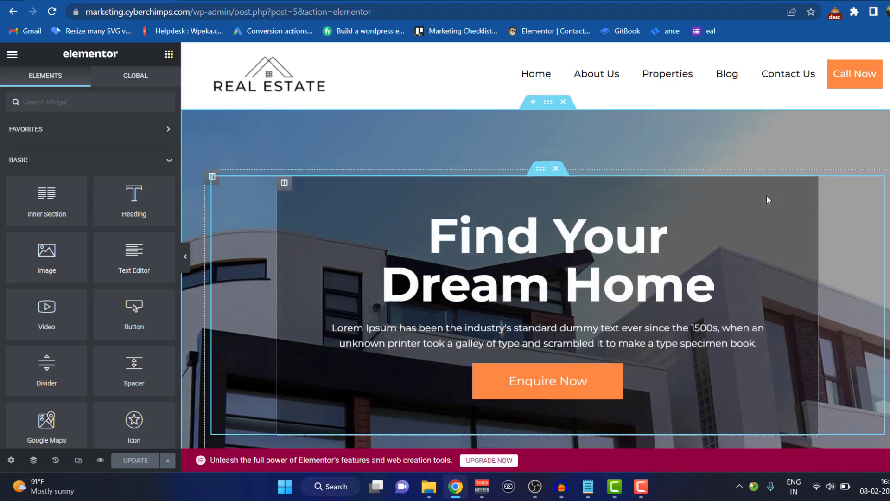
{"action": "scroll", "coordinate": [766, 195], "scroll_direction": "down", "scroll_amount": 1}
{"action": "left_click", "coordinate": [514, 221]}
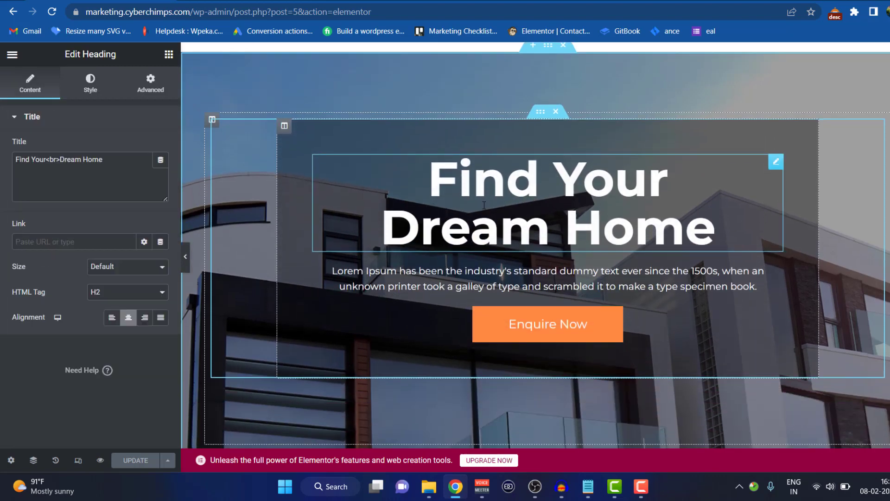
{"action": "left_click_drag", "start_coordinate": [111, 165], "coordinate": [4, 171]}
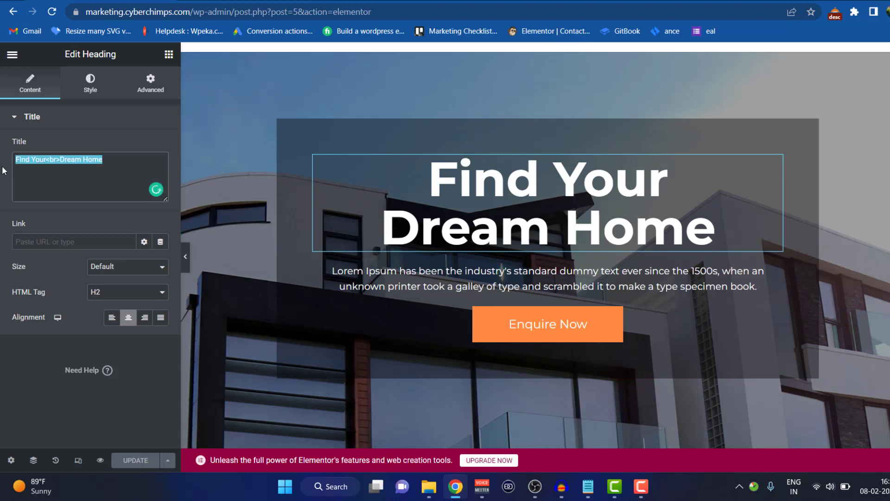
{"action": "type", "text": "You"}
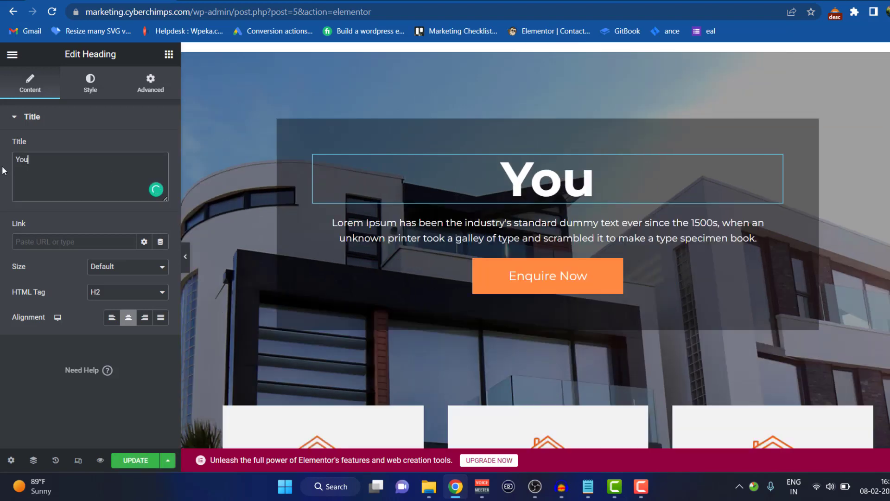
{"action": "type", "text": "r Dream "}
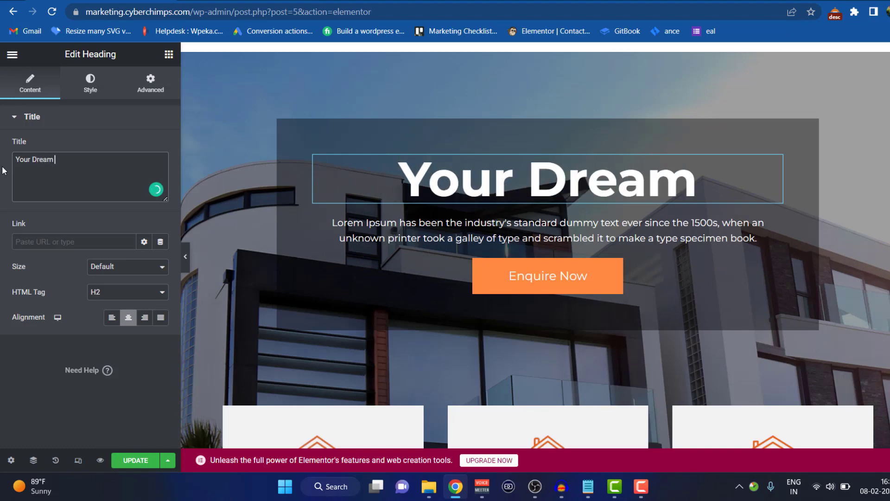
{"action": "type", "text": "Home Awai"}
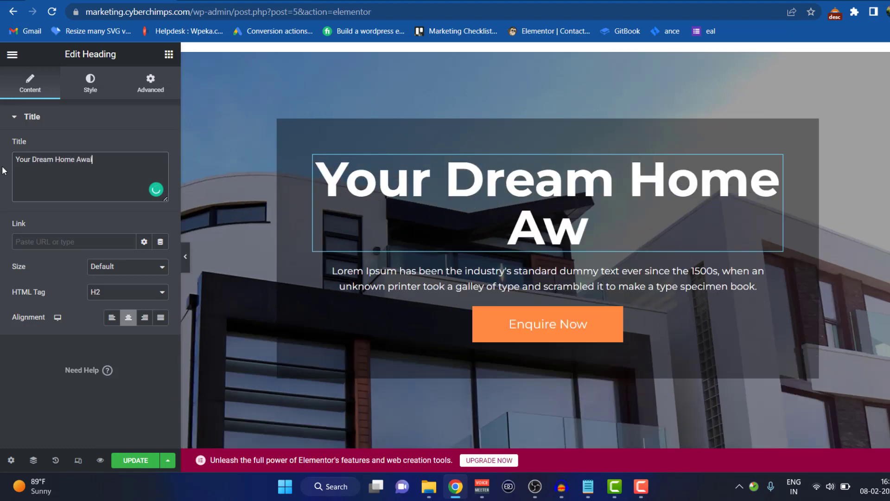
{"action": "type", "text": "ts!"}
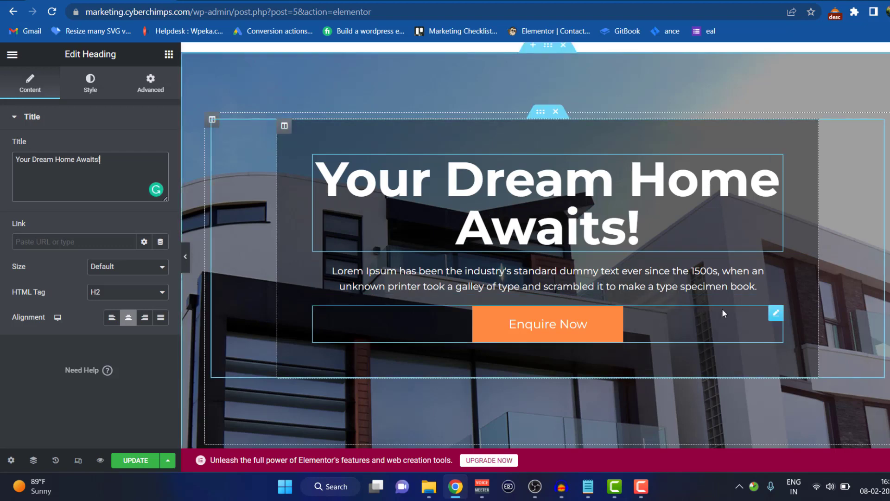
- Change the text of the hero section's "Enquire Now" button to "Get In Touch"
{"action": "scroll", "coordinate": [722, 308], "scroll_direction": "down", "scroll_amount": 1}
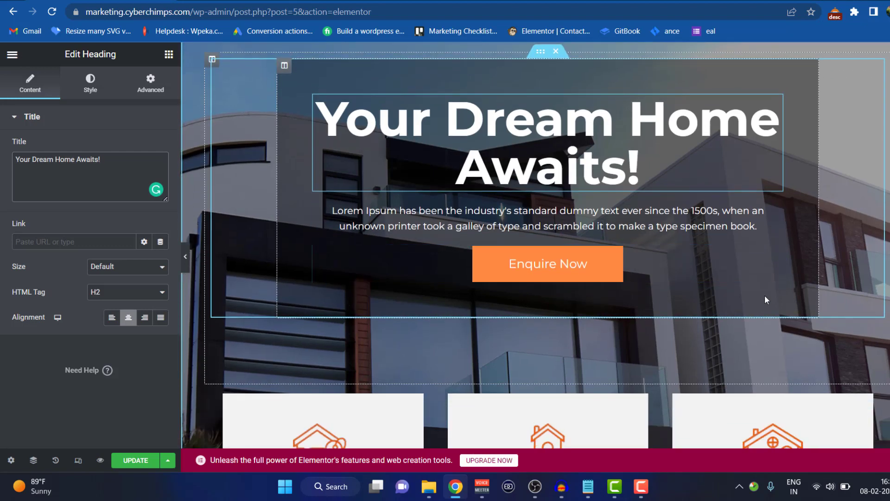
{"action": "left_click", "coordinate": [599, 273]}
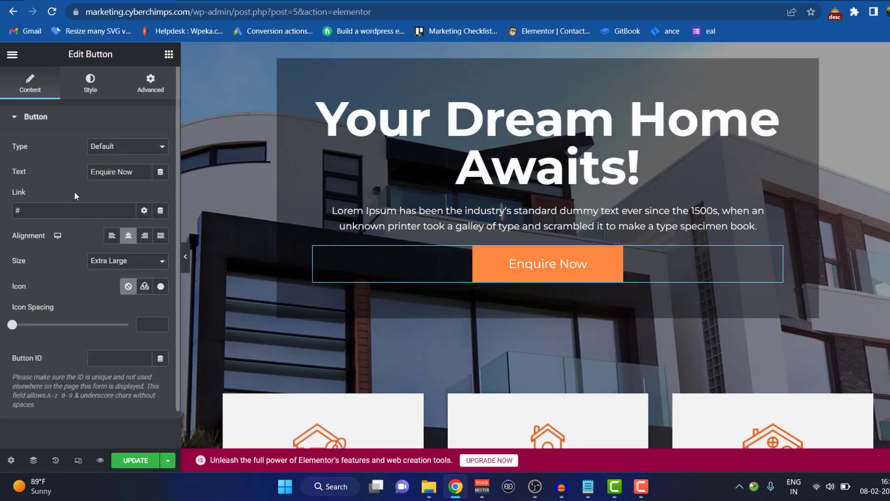
{"action": "triple_click", "coordinate": [126, 177]}
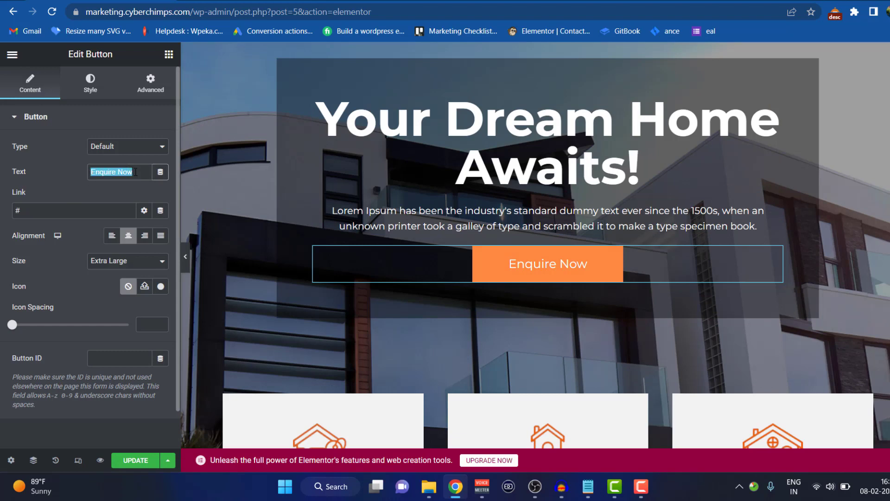
{"action": "type", "text": "G"}
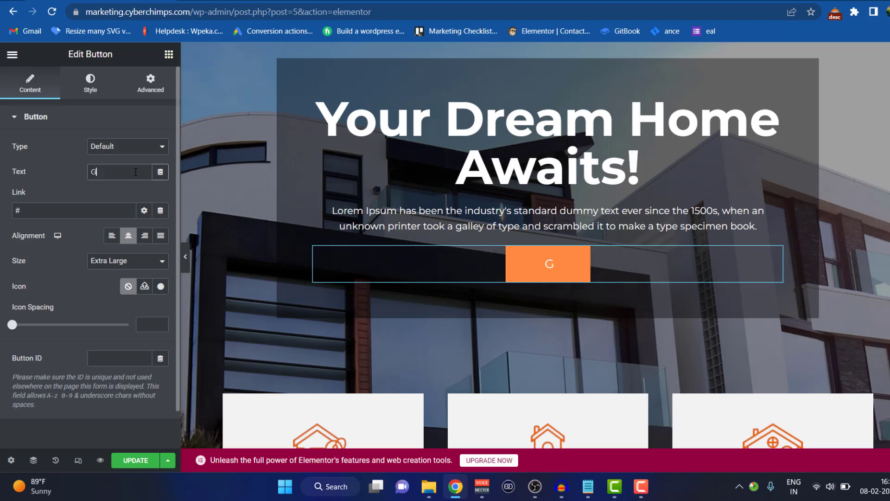
{"action": "type", "text": "et In T"}
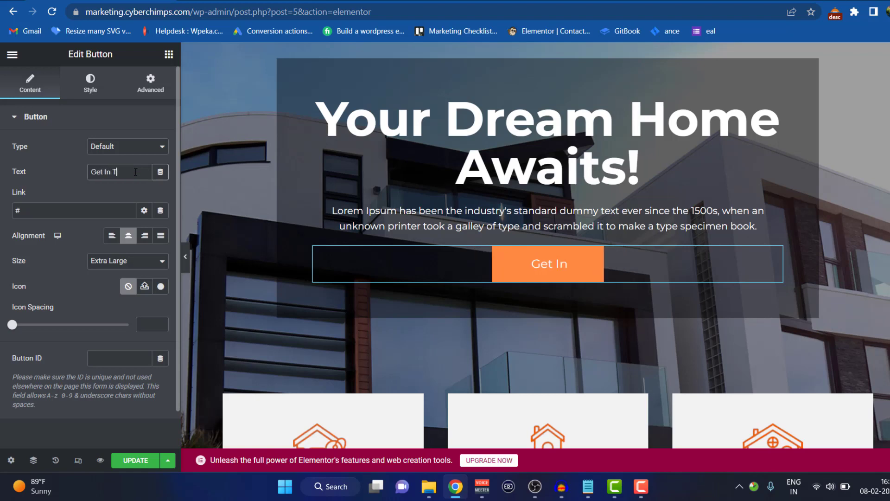
{"action": "type", "text": "ouch"}
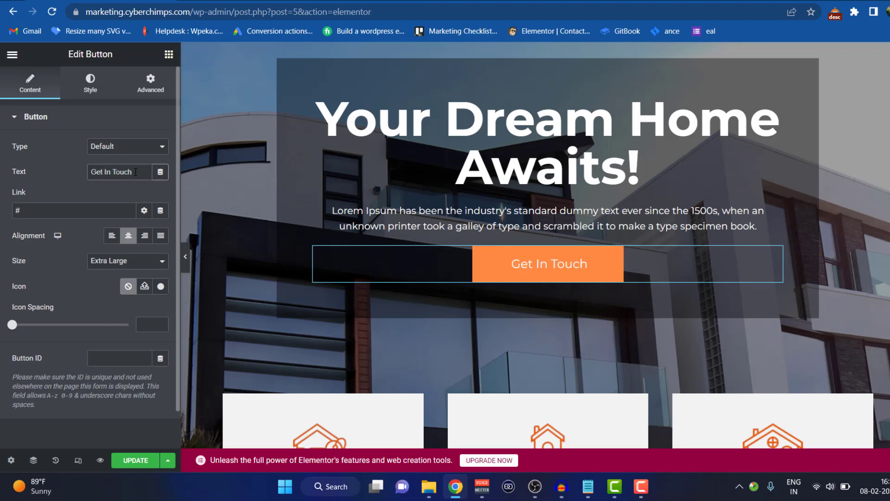
- Open the media library to choose a different image for the Millenial Home listing under Featured Listings
{"action": "scroll", "coordinate": [510, 334], "scroll_direction": "down", "scroll_amount": 6}
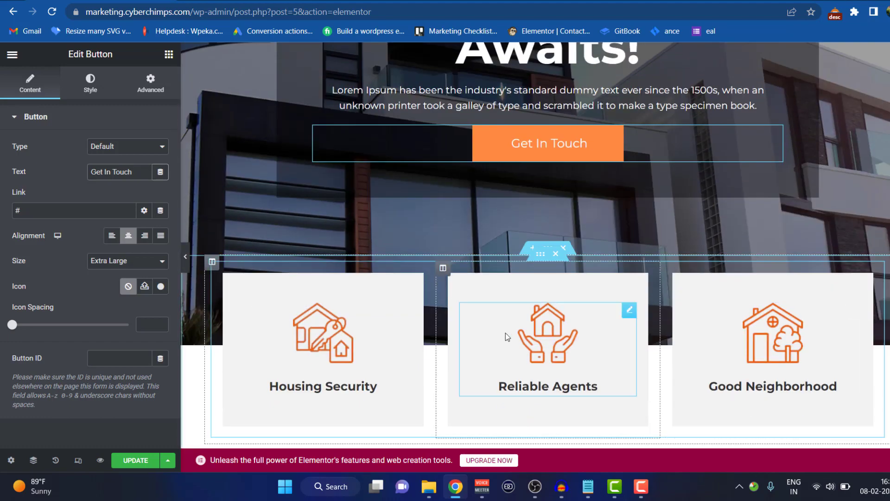
{"action": "scroll", "coordinate": [583, 341], "scroll_direction": "down", "scroll_amount": 8}
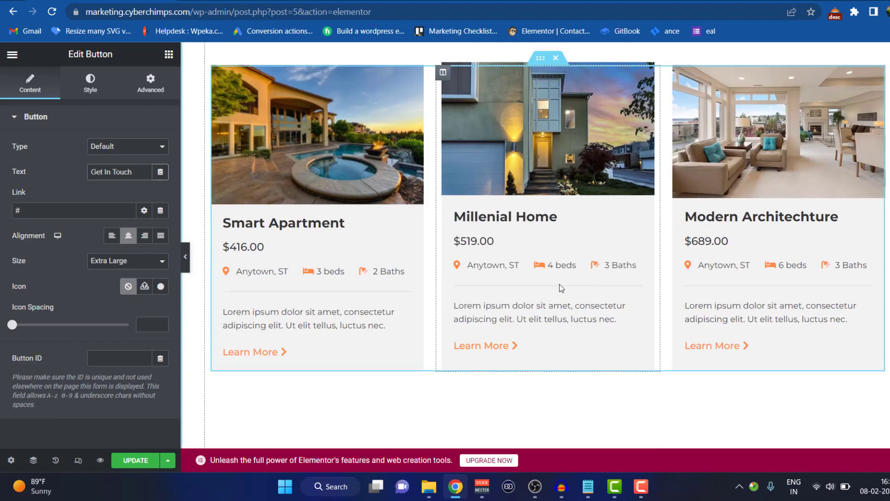
{"action": "scroll", "coordinate": [721, 253], "scroll_direction": "up", "scroll_amount": 3}
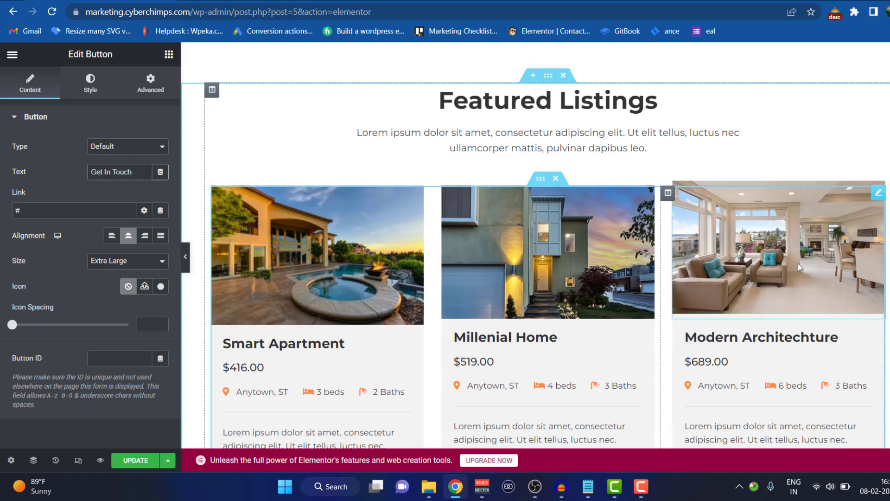
{"action": "scroll", "coordinate": [538, 286], "scroll_direction": "down", "scroll_amount": 1}
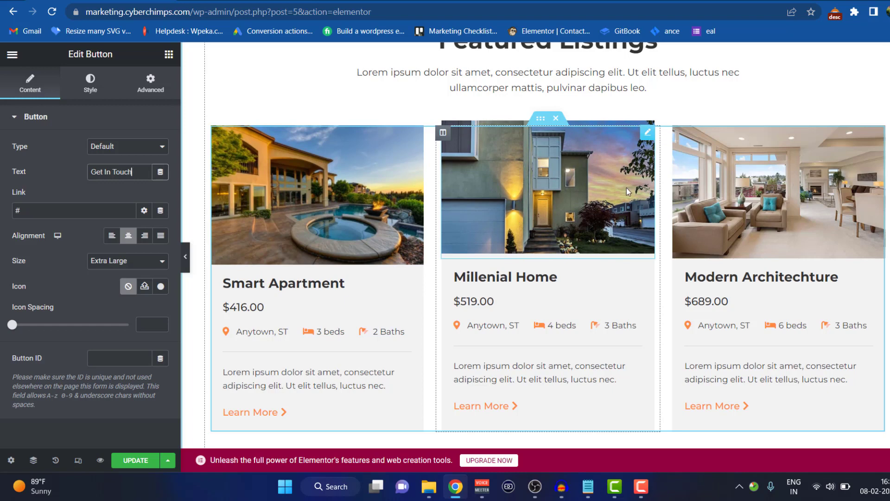
{"action": "left_click", "coordinate": [646, 134]}
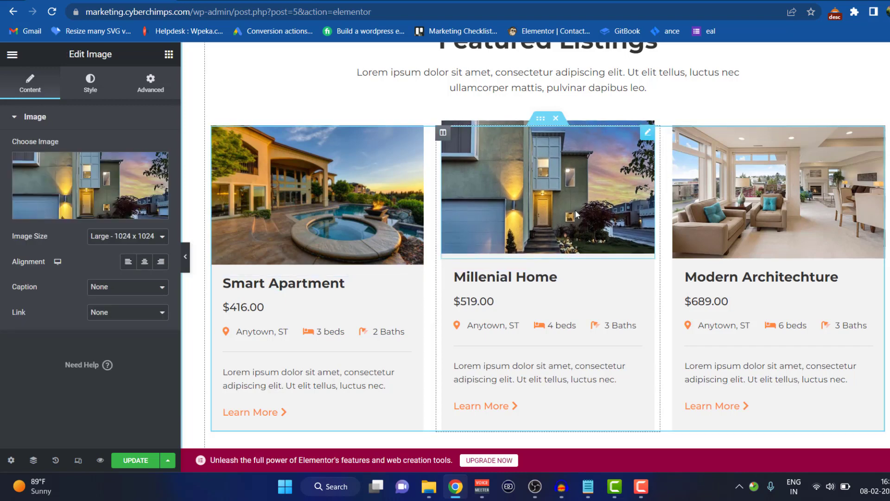
{"action": "mouse_move", "coordinate": [112, 204]}
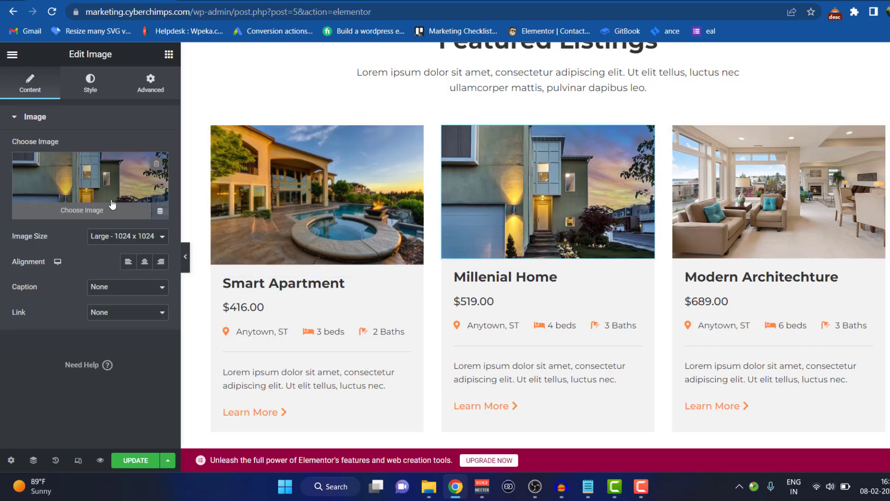
{"action": "left_click", "coordinate": [87, 194]}
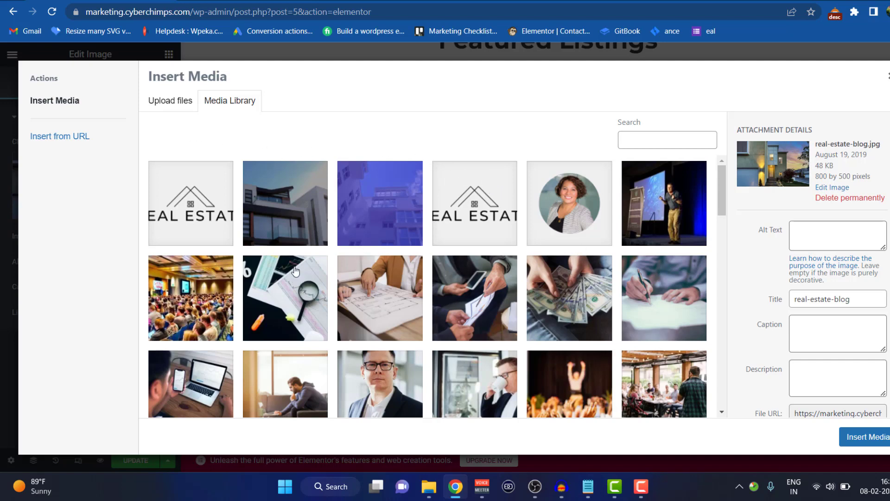
- Replace the Millenial Home listing image with the night-time city skyscraper photo from the media library
{"action": "scroll", "coordinate": [324, 262], "scroll_direction": "down", "scroll_amount": 2}
{"action": "scroll", "coordinate": [323, 262], "scroll_direction": "down", "scroll_amount": 8}
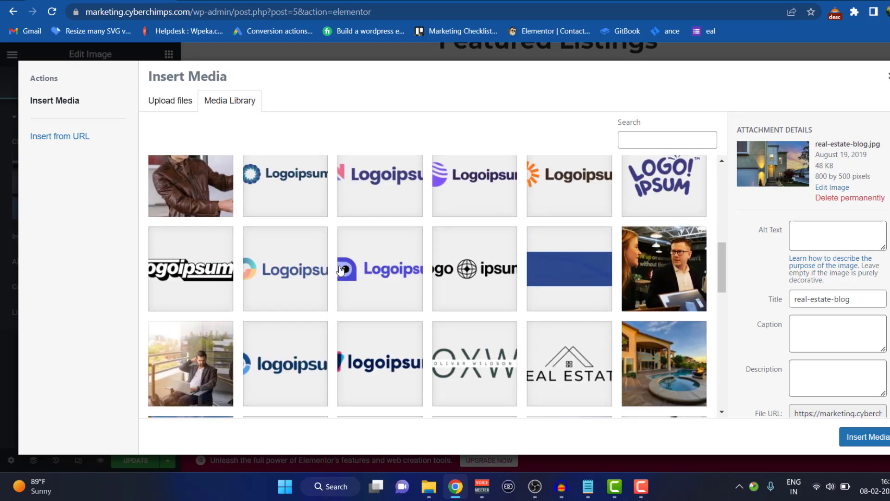
{"action": "scroll", "coordinate": [549, 287], "scroll_direction": "down", "scroll_amount": 12}
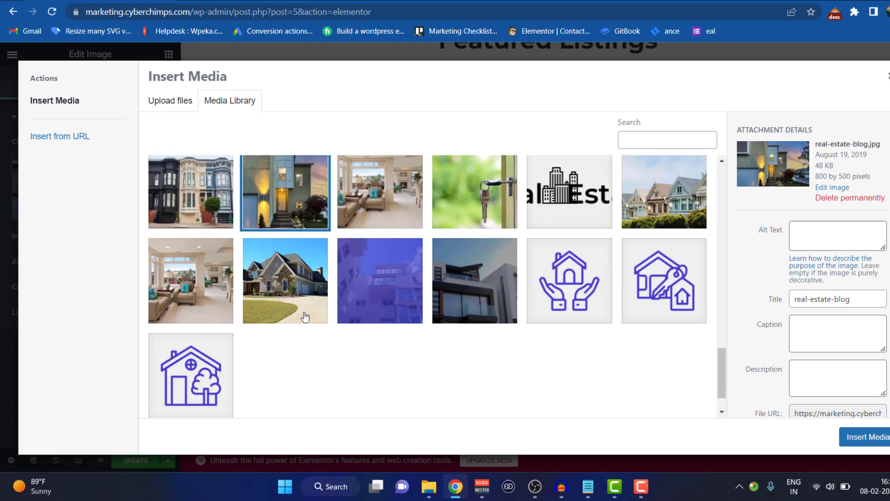
{"action": "scroll", "coordinate": [306, 315], "scroll_direction": "up", "scroll_amount": 4}
{"action": "scroll", "coordinate": [476, 299], "scroll_direction": "up", "scroll_amount": 10}
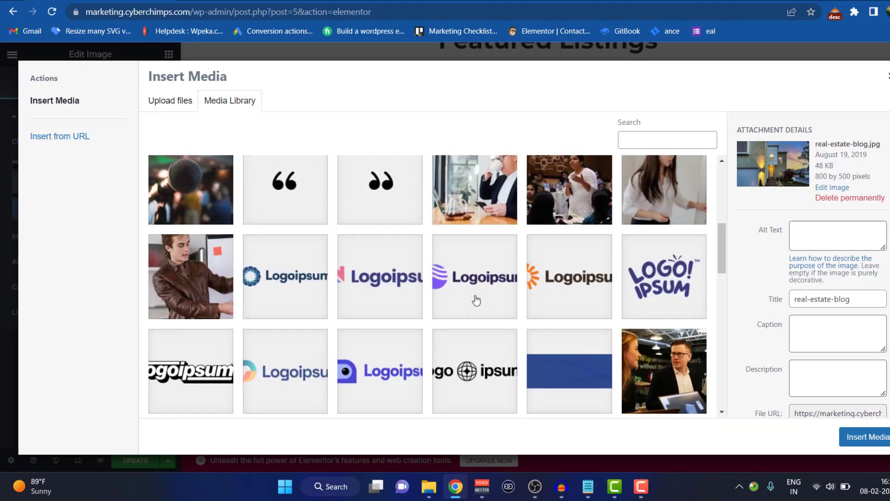
{"action": "scroll", "coordinate": [476, 299], "scroll_direction": "up", "scroll_amount": 4}
{"action": "scroll", "coordinate": [477, 301], "scroll_direction": "down", "scroll_amount": 10}
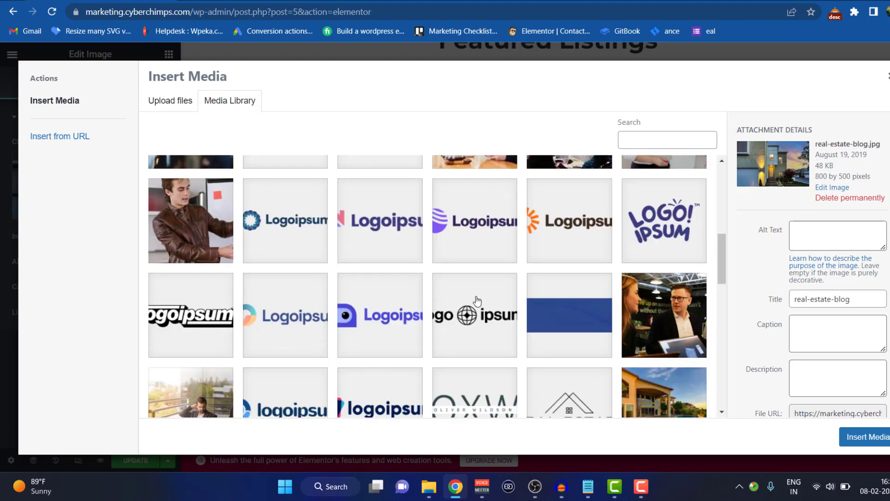
{"action": "scroll", "coordinate": [477, 302], "scroll_direction": "down", "scroll_amount": 5}
{"action": "left_click", "coordinate": [570, 269]}
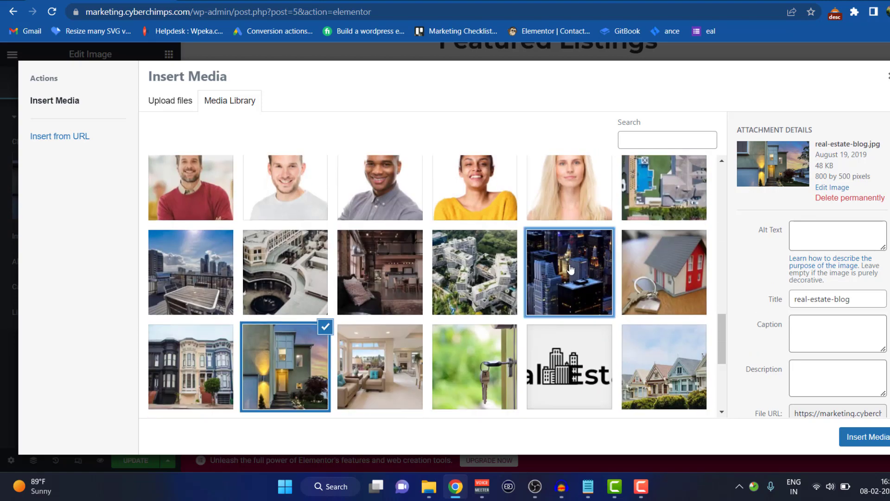
{"action": "left_click", "coordinate": [871, 430]}
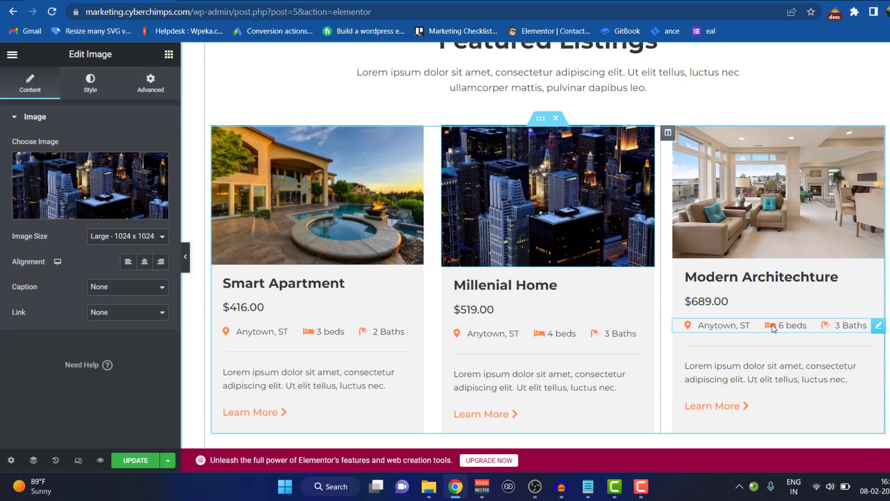
- Open the media library to choose a different photo for the third agent under Meet our Agents
{"action": "scroll", "coordinate": [740, 320], "scroll_direction": "down", "scroll_amount": 10}
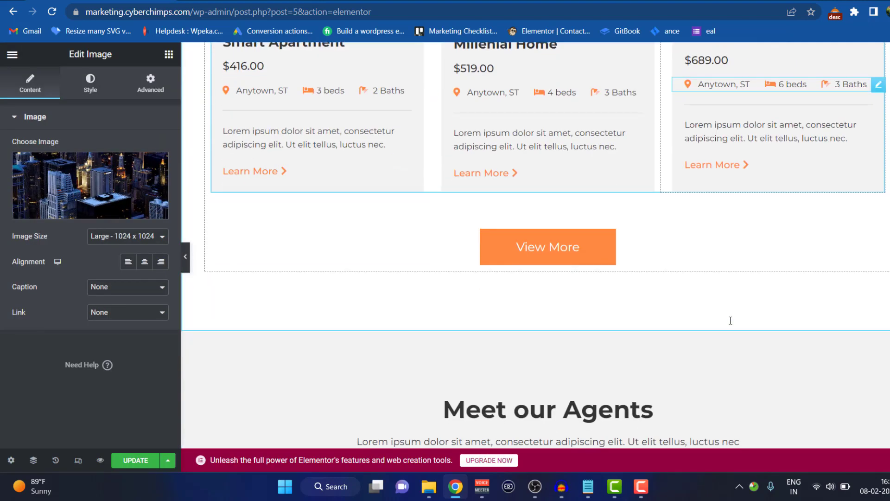
{"action": "scroll", "coordinate": [732, 325], "scroll_direction": "down", "scroll_amount": 4}
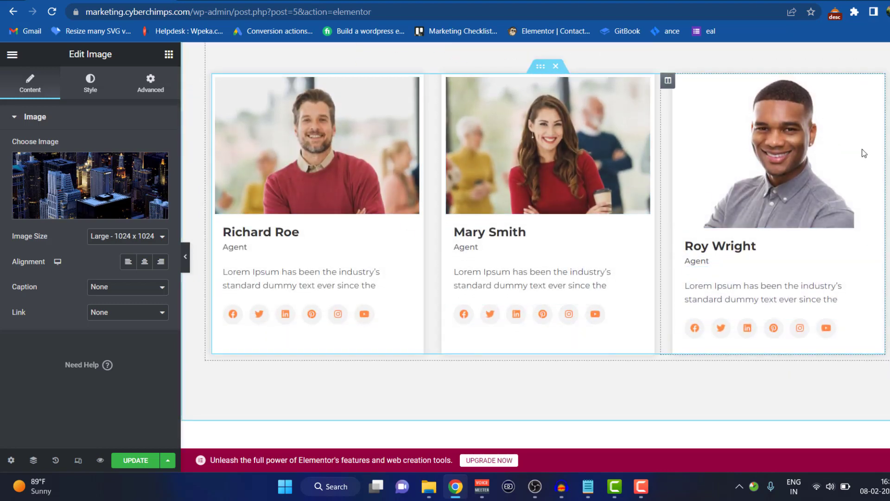
{"action": "left_click", "coordinate": [873, 86]}
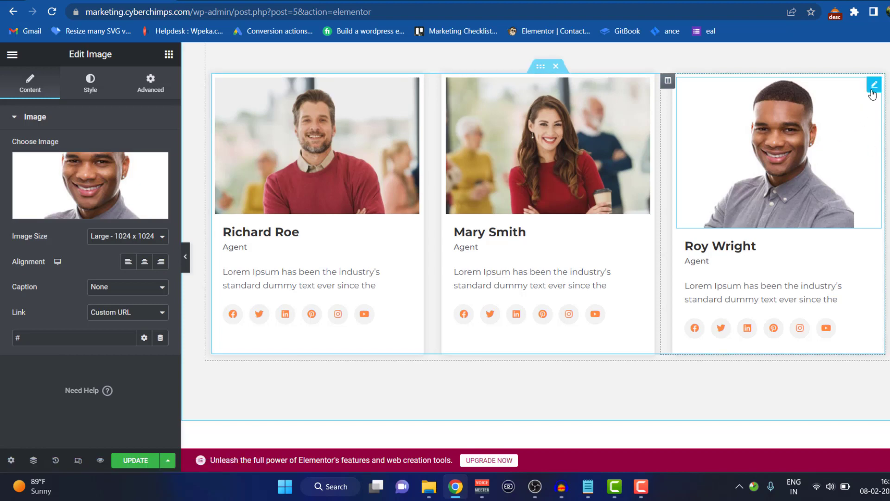
{"action": "left_click", "coordinate": [88, 211]}
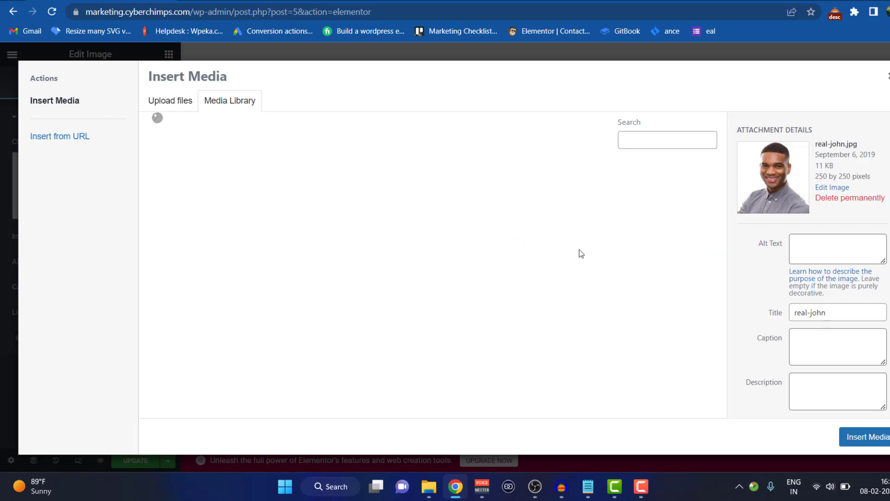
{"action": "left_click", "coordinate": [182, 108]}
{"action": "left_click", "coordinate": [224, 100]}
{"action": "left_click", "coordinate": [155, 111]}
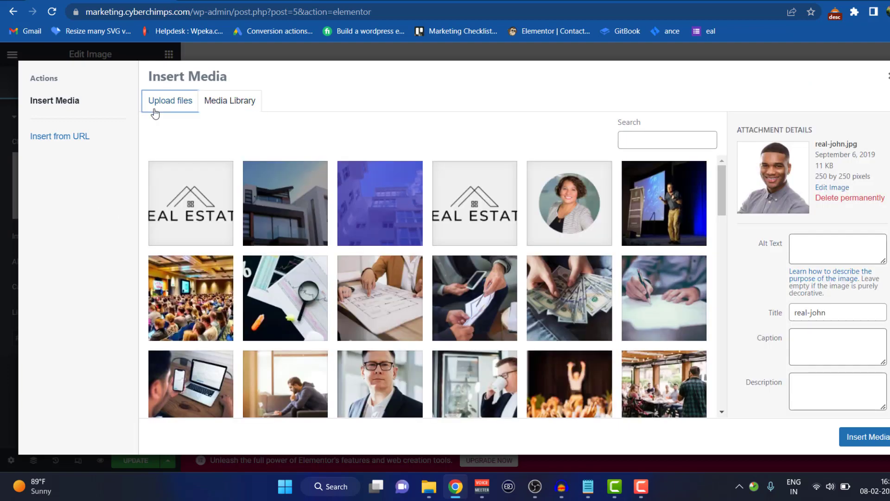
{"action": "left_click", "coordinate": [224, 103]}
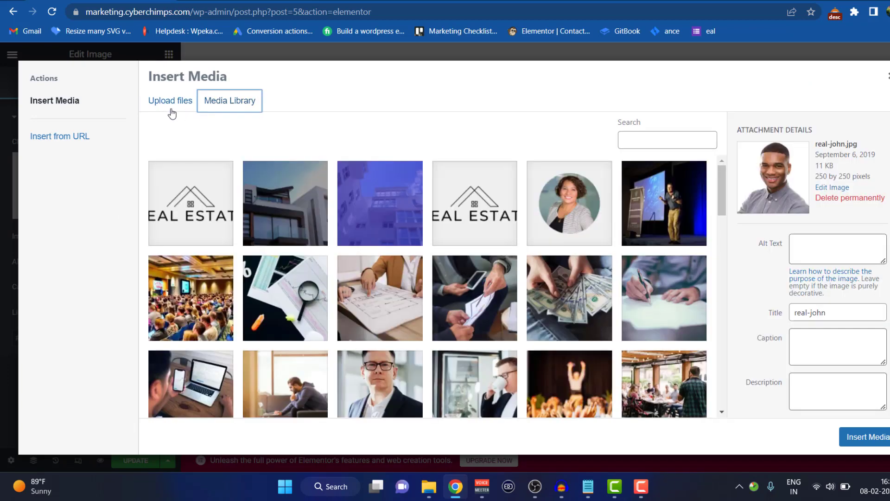
{"action": "left_click", "coordinate": [171, 109]}
{"action": "left_click", "coordinate": [214, 103]}
- Replace the third agent's photo with team-member-1.jpg, the curly-haired man wearing glasses, from the media library
{"action": "scroll", "coordinate": [524, 298], "scroll_direction": "down", "scroll_amount": 12}
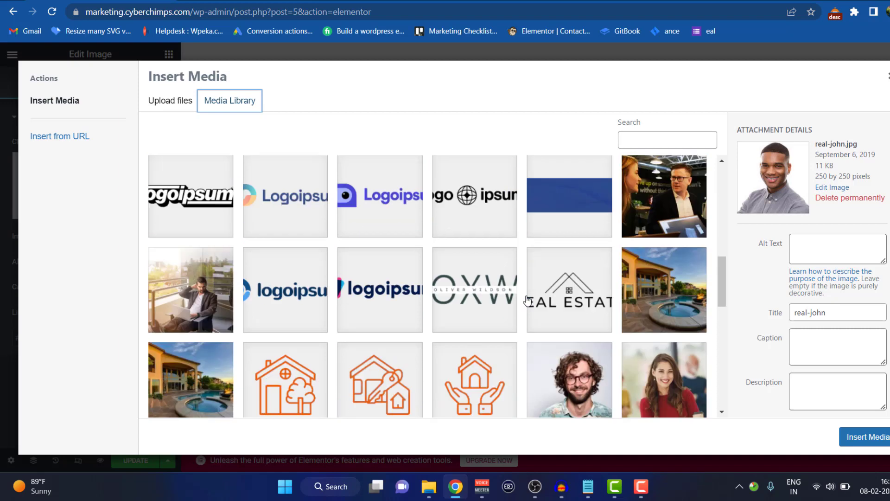
{"action": "scroll", "coordinate": [527, 301], "scroll_direction": "down", "scroll_amount": 3}
{"action": "scroll", "coordinate": [527, 300], "scroll_direction": "up", "scroll_amount": 1}
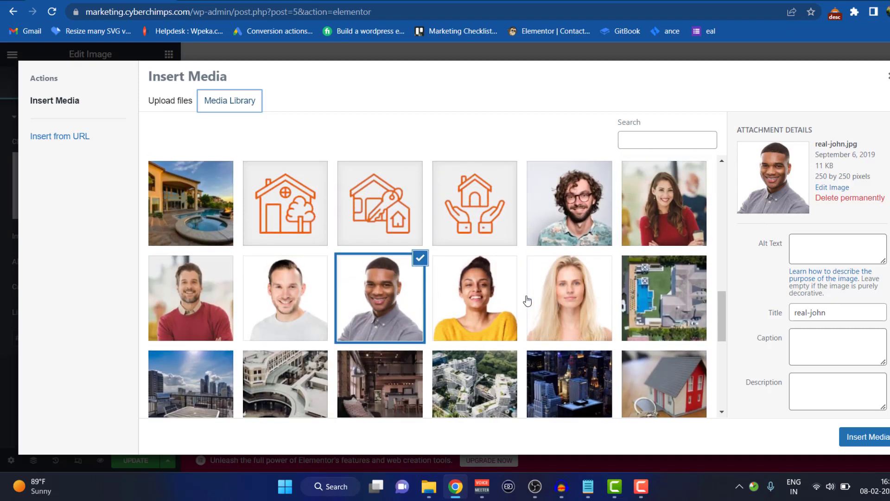
{"action": "left_click", "coordinate": [583, 215]}
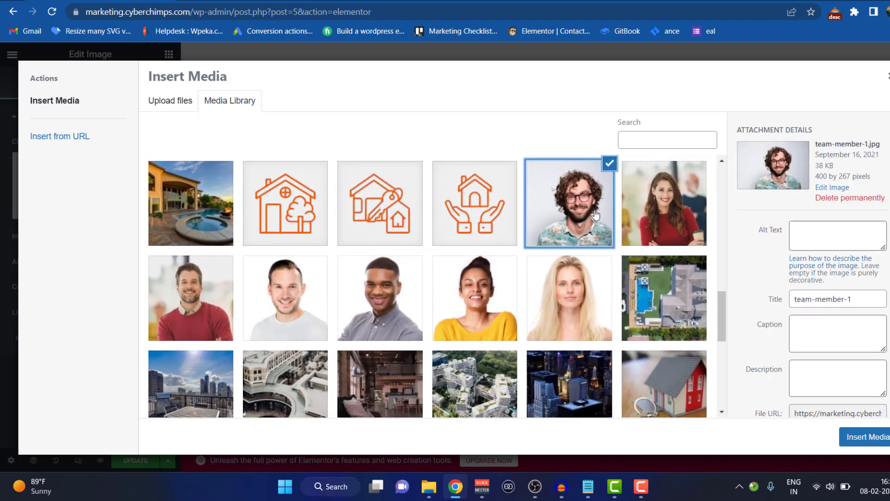
{"action": "left_click", "coordinate": [867, 437]}
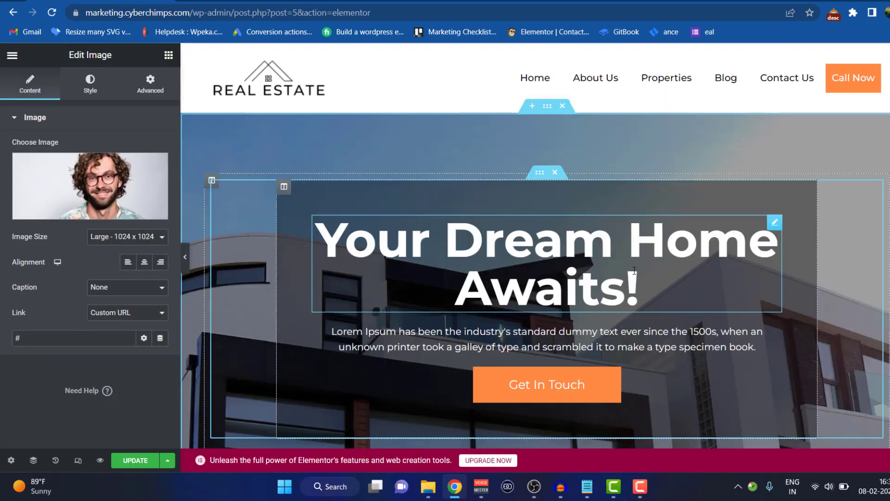
- Update the home page with the edits and open its preview
{"action": "scroll", "coordinate": [396, 276], "scroll_direction": "down", "scroll_amount": 8}
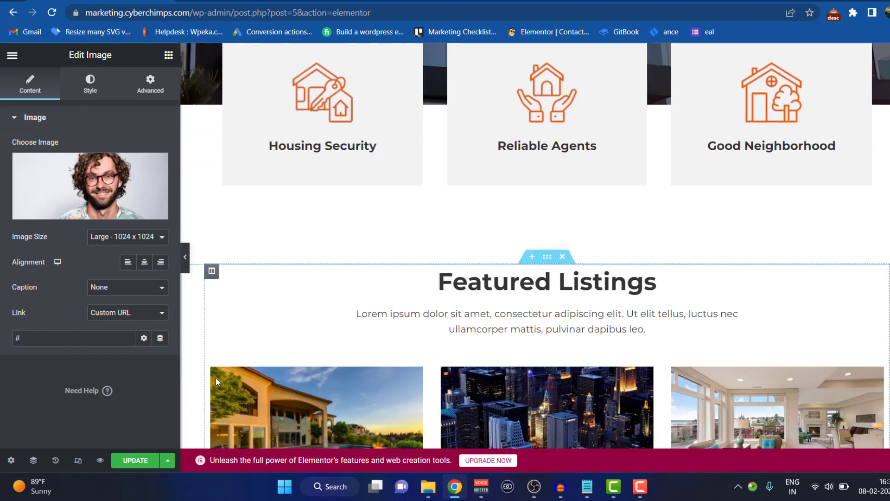
{"action": "left_click", "coordinate": [146, 462]}
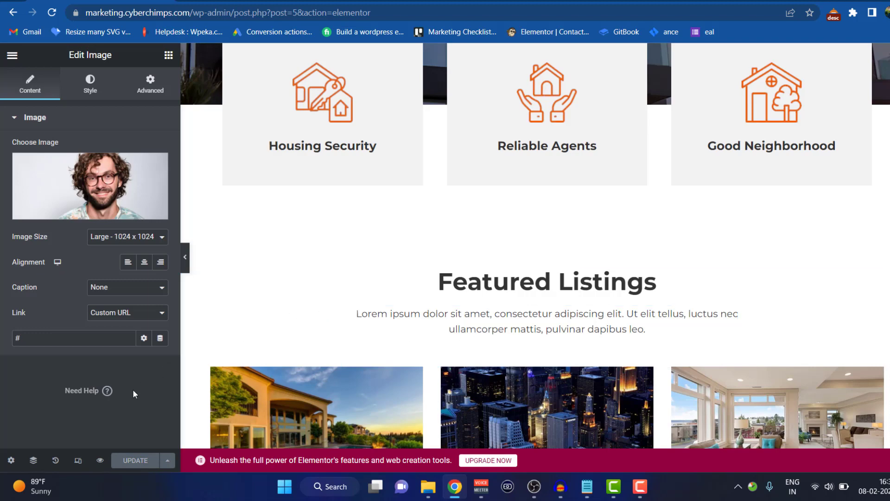
{"action": "left_click", "coordinate": [100, 461]}
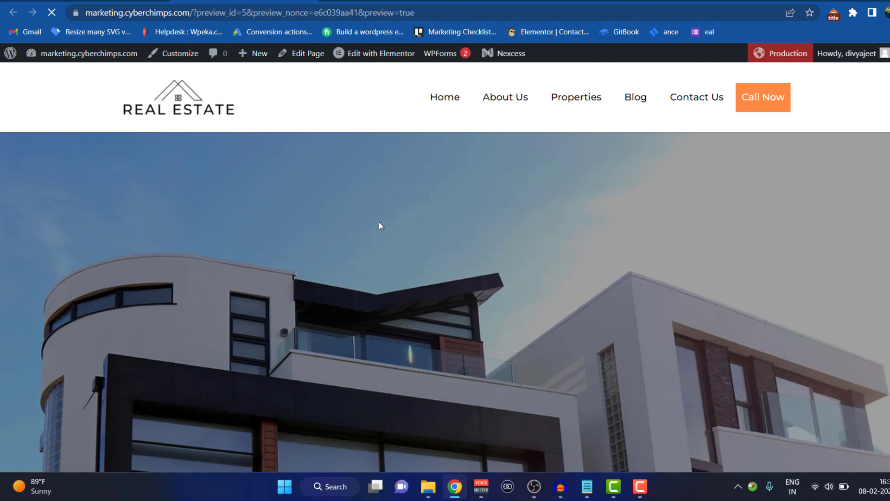
- Review the previewed home page, checking the hero heading and button, the Featured Listings images and the agent photos
{"action": "scroll", "coordinate": [799, 195], "scroll_direction": "down", "scroll_amount": 20}
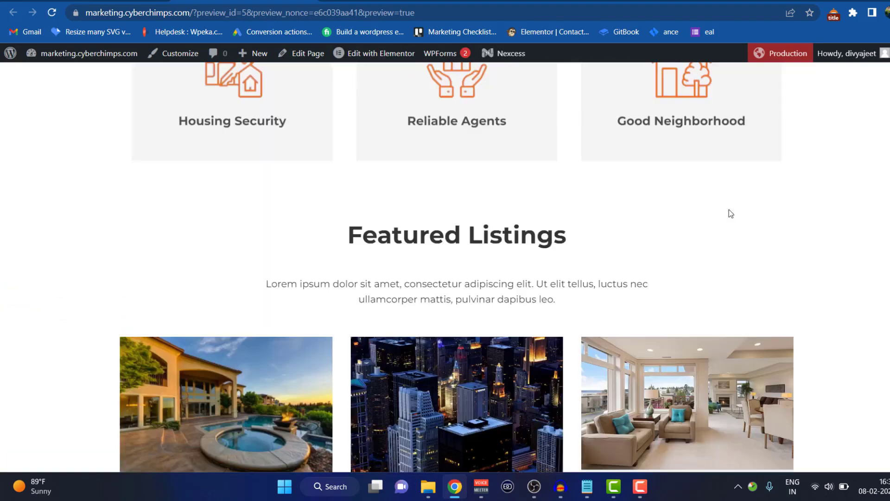
{"action": "scroll", "coordinate": [728, 210], "scroll_direction": "down", "scroll_amount": 15}
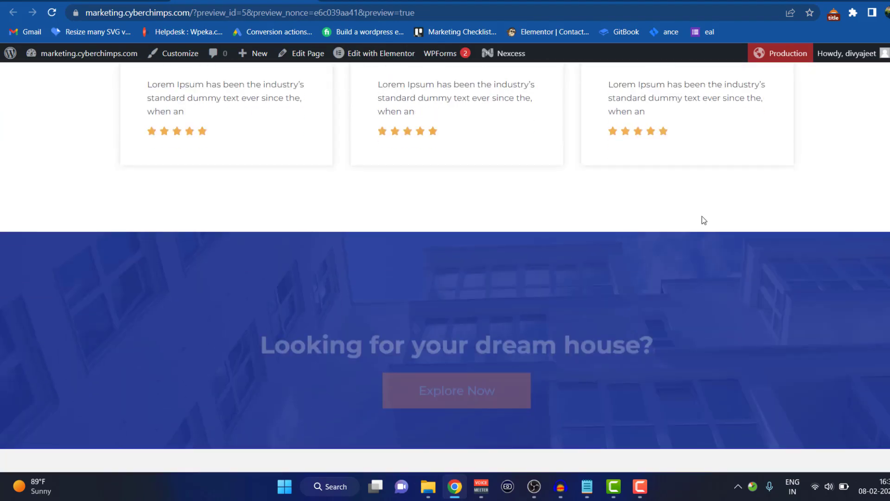
{"action": "scroll", "coordinate": [702, 220], "scroll_direction": "up", "scroll_amount": 7}
{"action": "scroll", "coordinate": [701, 213], "scroll_direction": "up", "scroll_amount": 20}
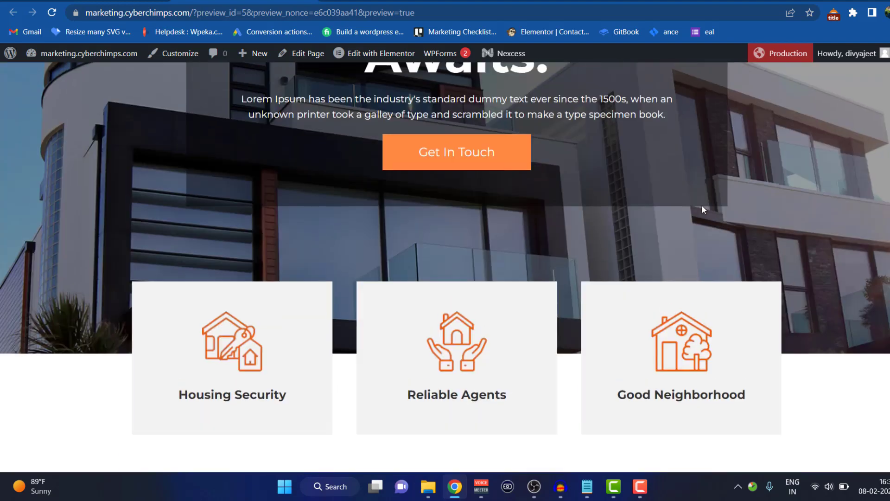
{"action": "scroll", "coordinate": [711, 204], "scroll_direction": "down", "scroll_amount": 3}
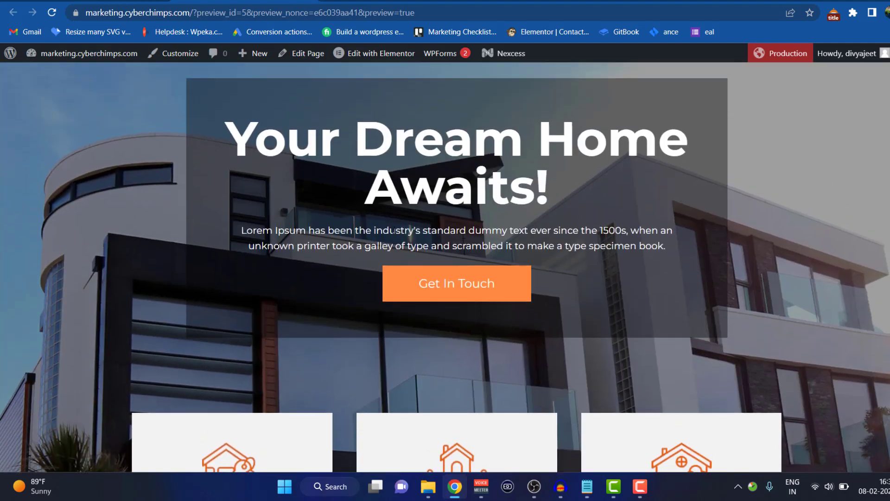
{"action": "scroll", "coordinate": [519, 186], "scroll_direction": "down", "scroll_amount": 2}
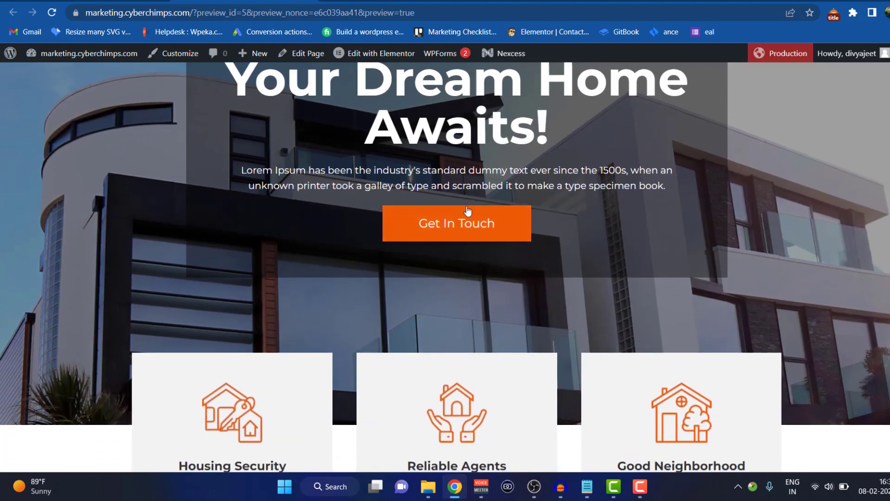
{"action": "scroll", "coordinate": [707, 213], "scroll_direction": "down", "scroll_amount": 12}
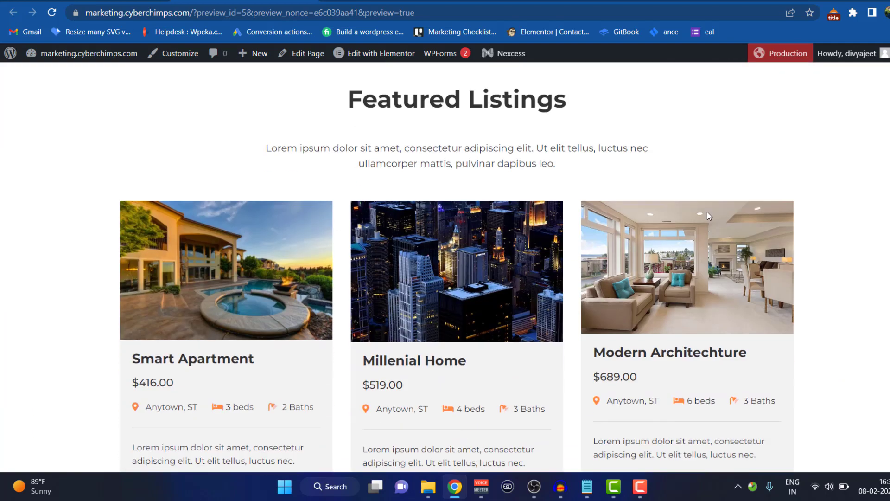
{"action": "scroll", "coordinate": [441, 204], "scroll_direction": "down", "scroll_amount": 13}
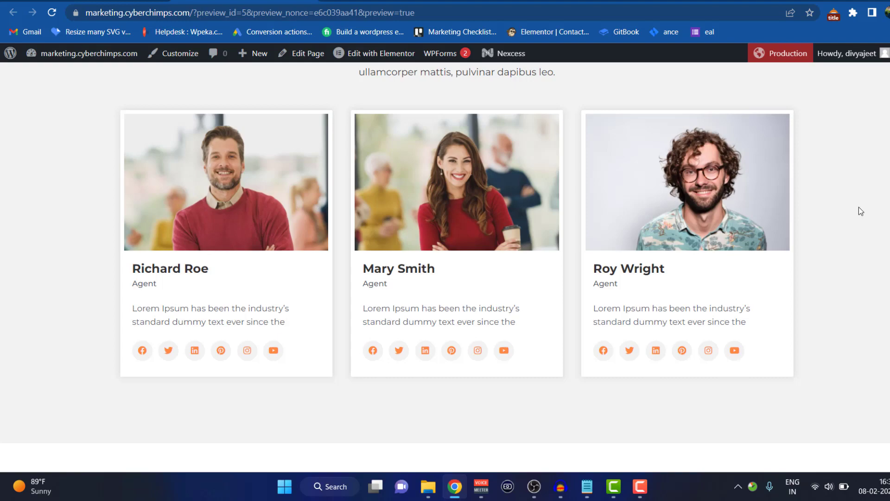
{"action": "scroll", "coordinate": [870, 216], "scroll_direction": "up", "scroll_amount": 20}
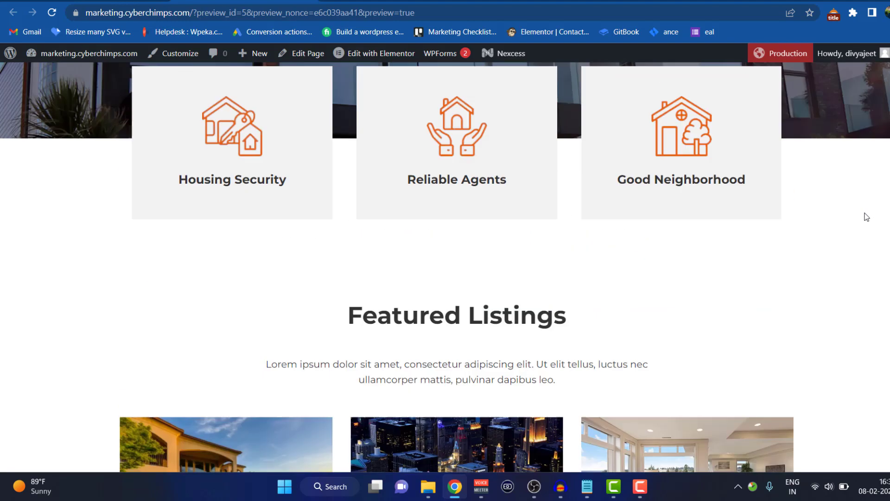
{"action": "scroll", "coordinate": [860, 215], "scroll_direction": "up", "scroll_amount": 3}
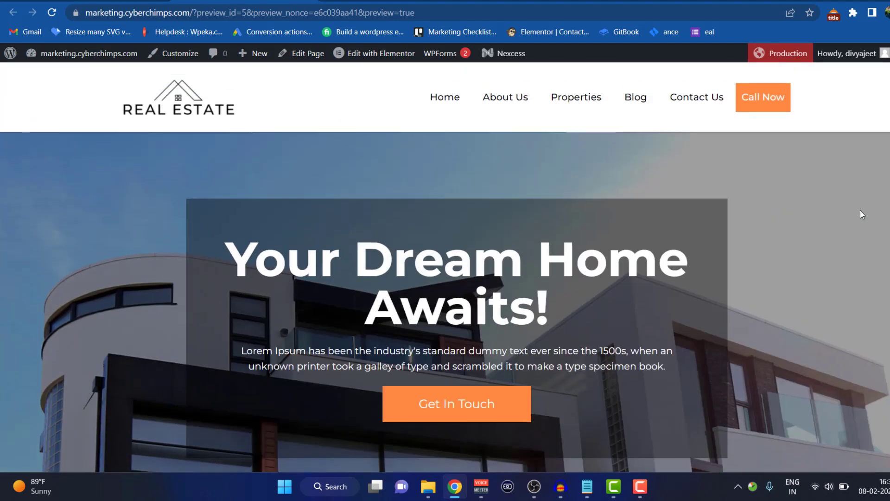